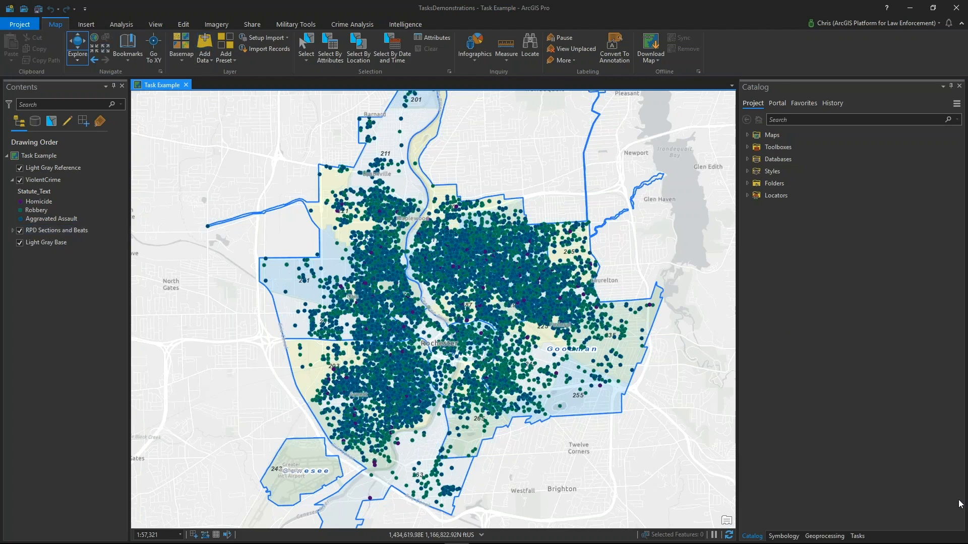
Step: Import the task file FinalHotspotChange.esriTasks from the TasksDemonstrations folder into the project
left_click(55, 183)
left_click(86, 25)
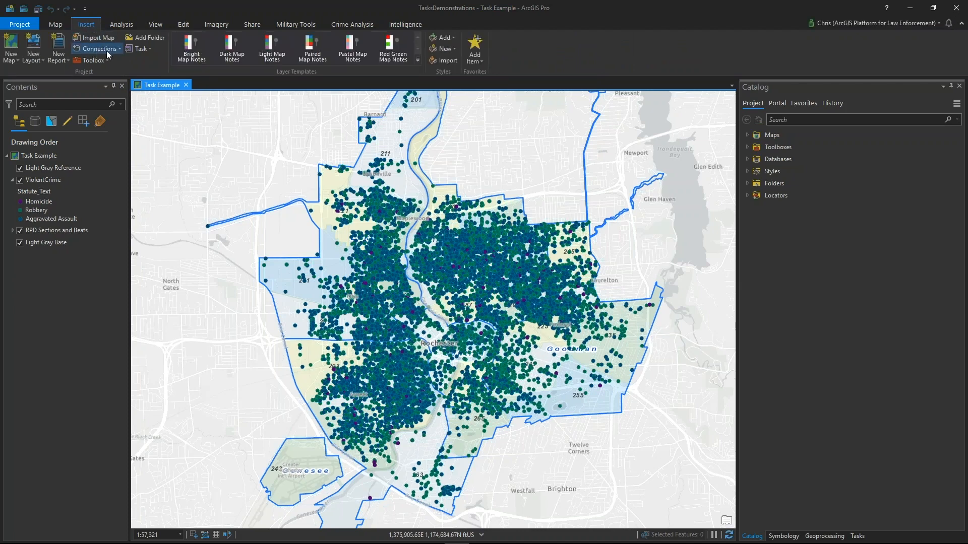
left_click(151, 49)
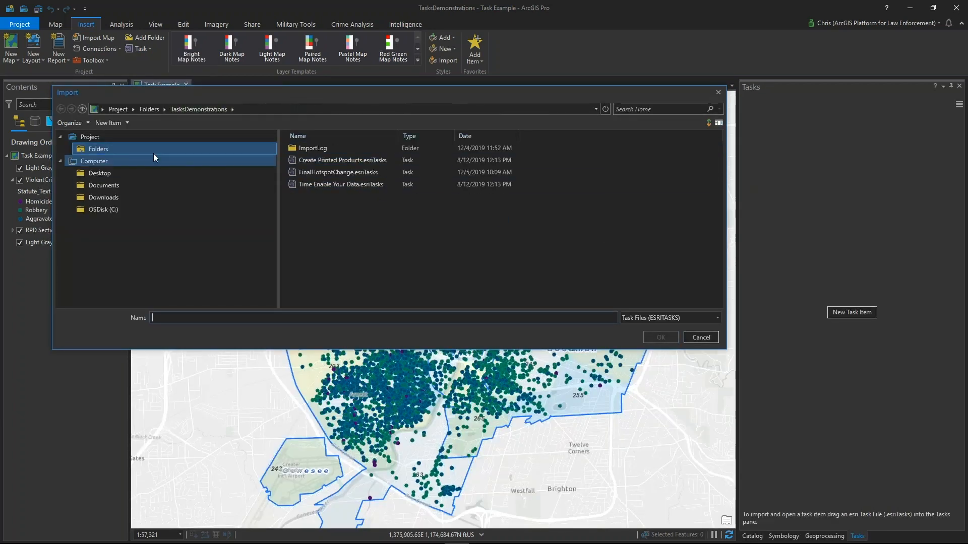
left_click_drag(252, 98, 286, 166)
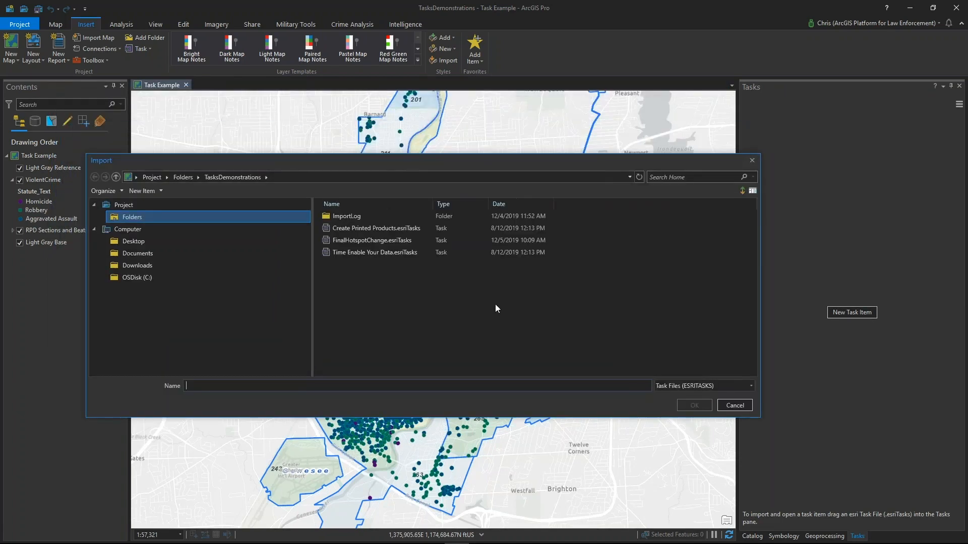
left_click(349, 243)
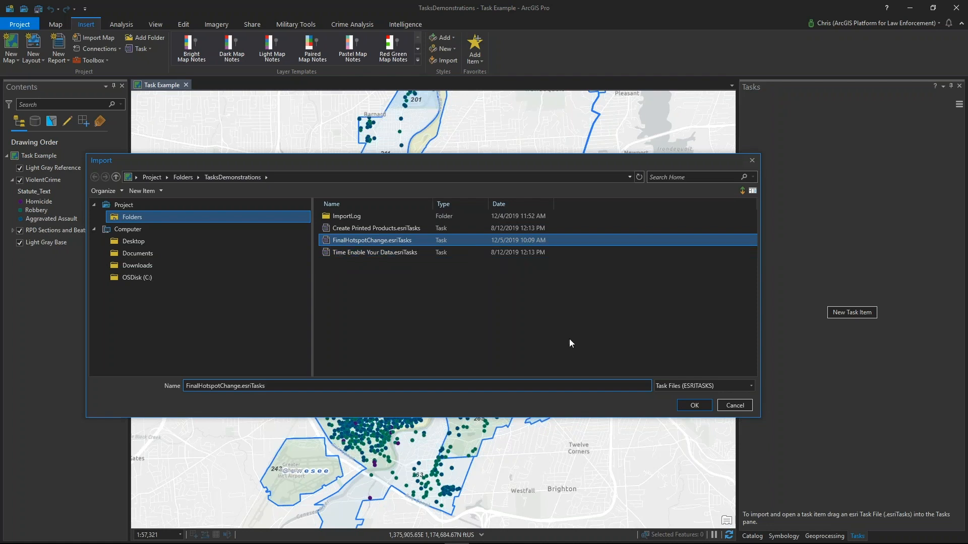
left_click(681, 406)
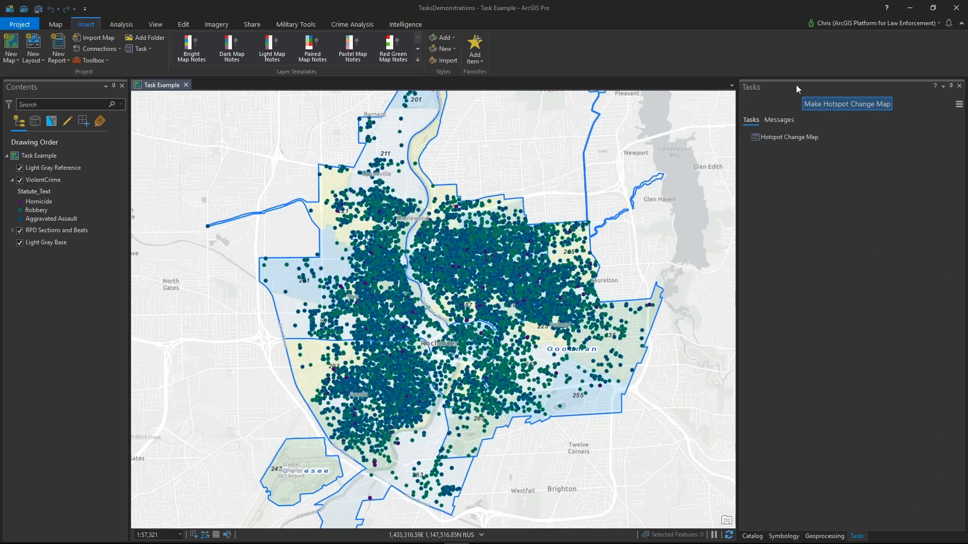
Step: Start the Hotspot Change Map task and choose ViolentCrime as the input features for the current period
left_click(911, 120)
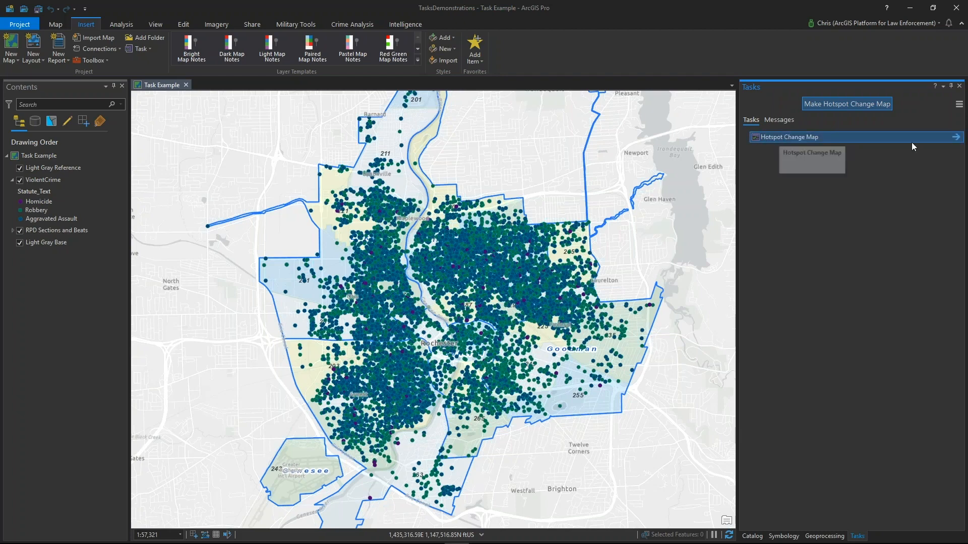
left_click(956, 138)
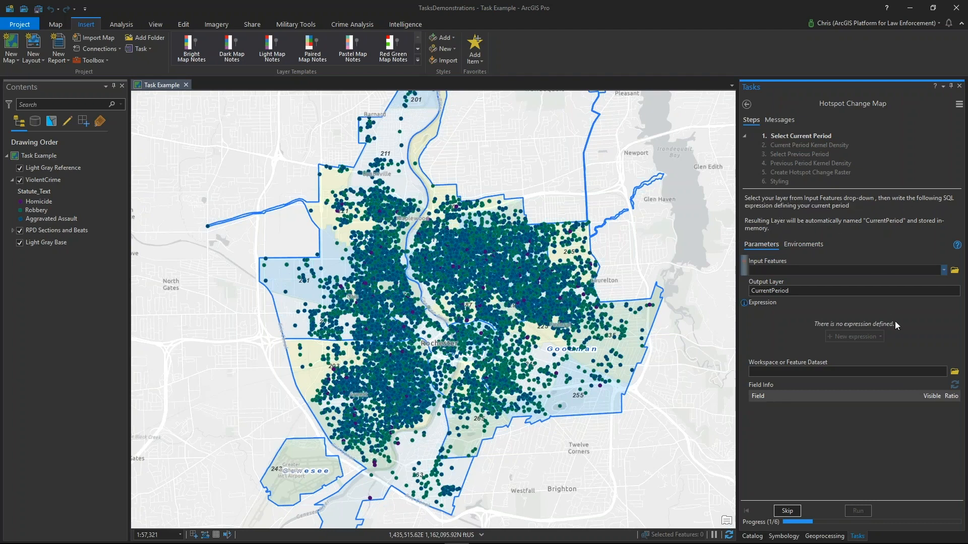
left_click(944, 270)
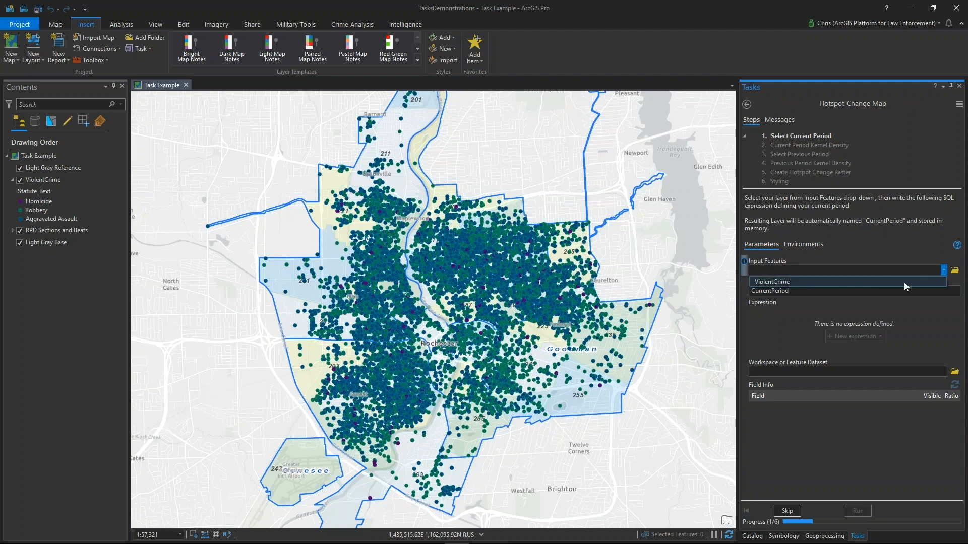
left_click(805, 283)
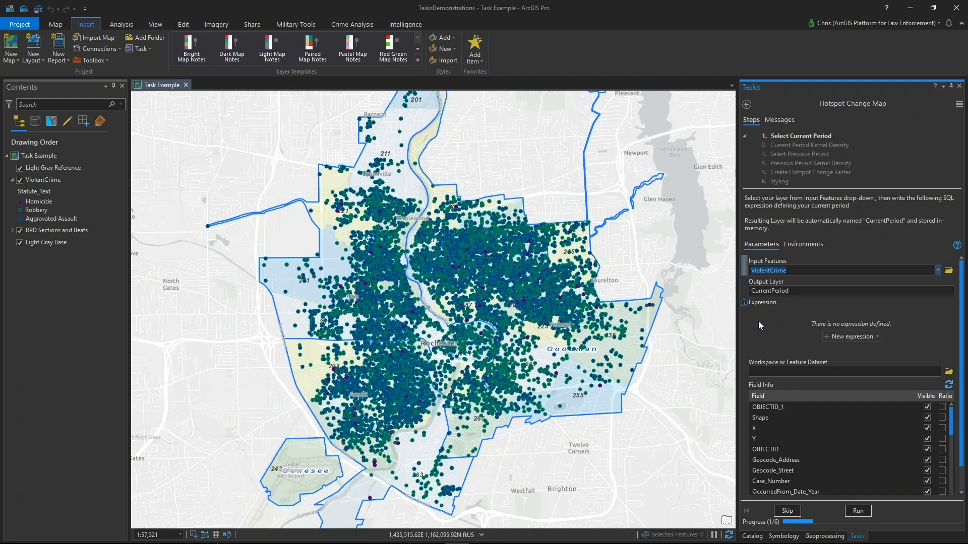
Step: Define the current period as Reported_Date_Year is equal to 2018 and run the Select Current Period step
left_click(841, 334)
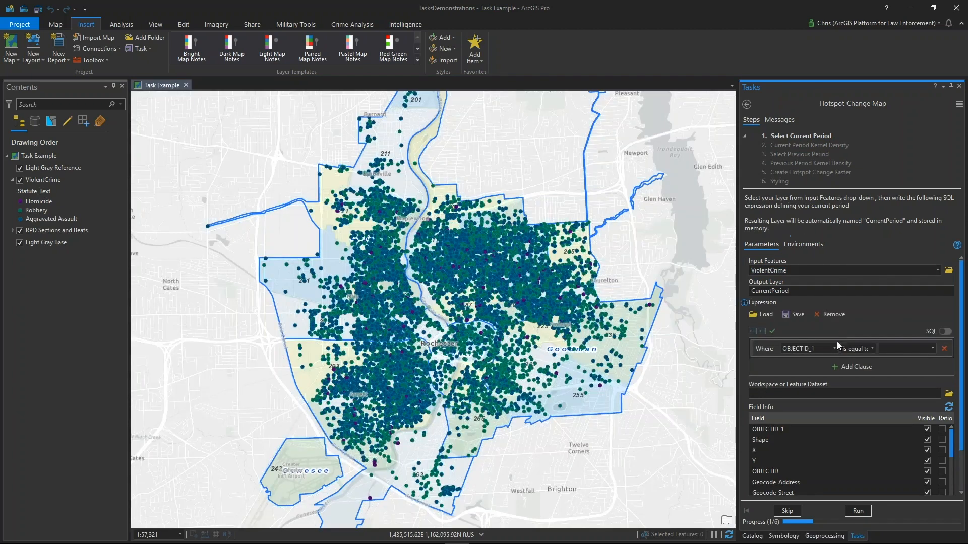
left_click(834, 349)
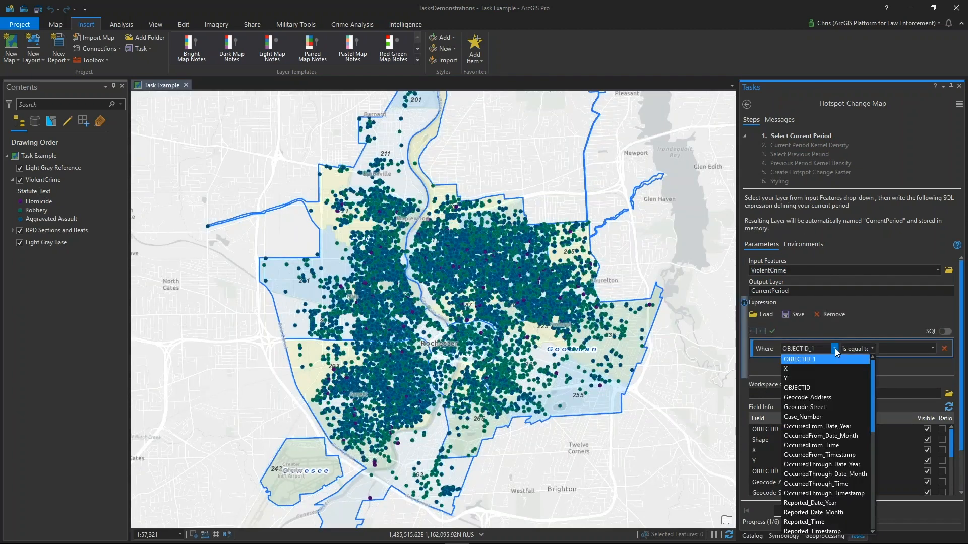
left_click(816, 506)
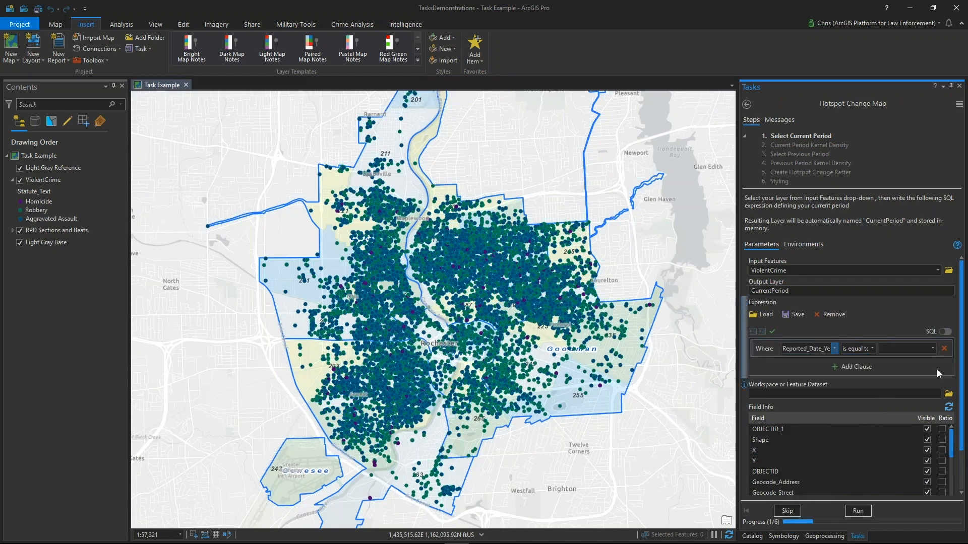
left_click(931, 349)
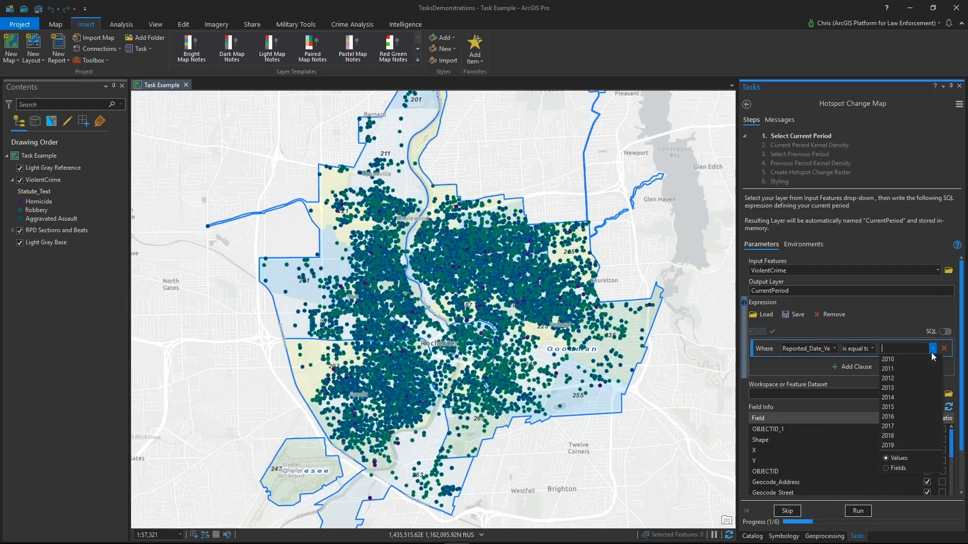
left_click(902, 440)
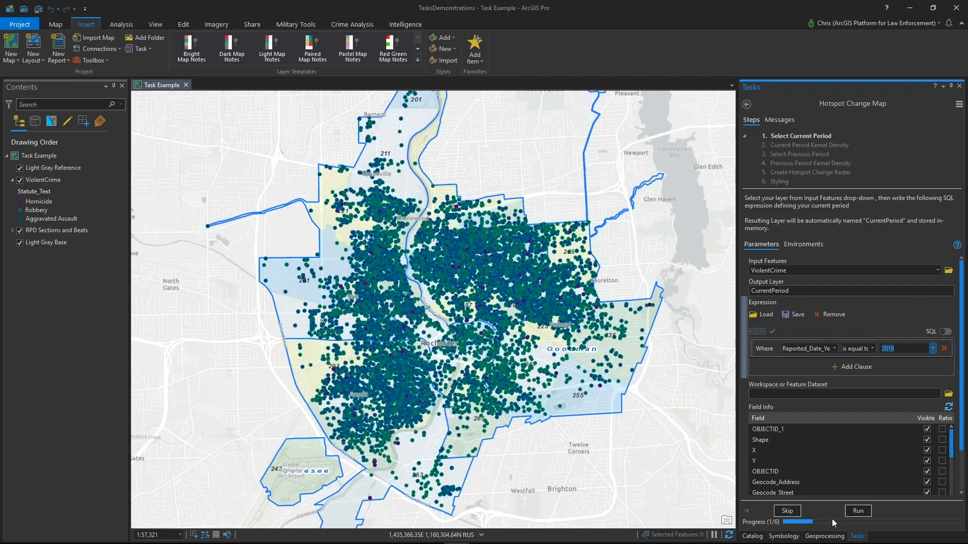
scroll(840, 482, "down", 2)
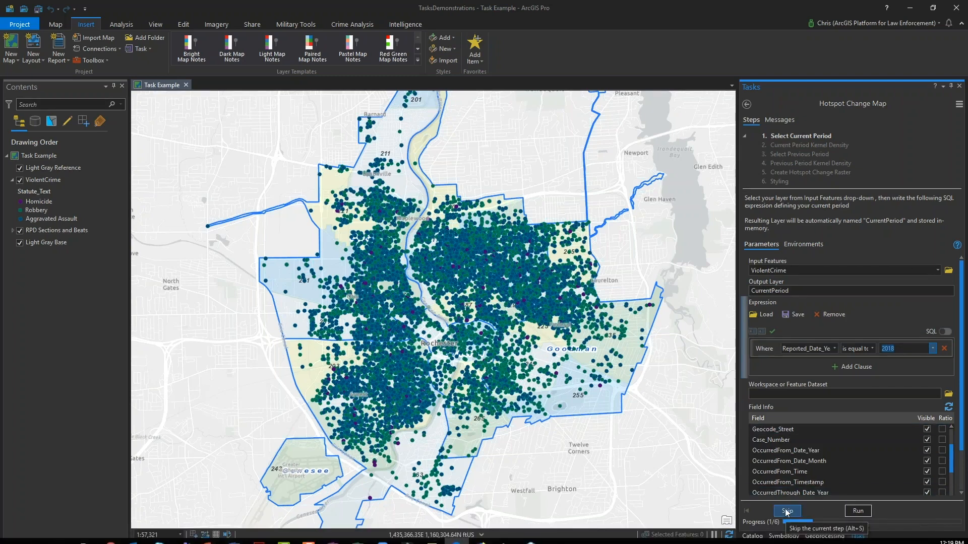
left_click(857, 510)
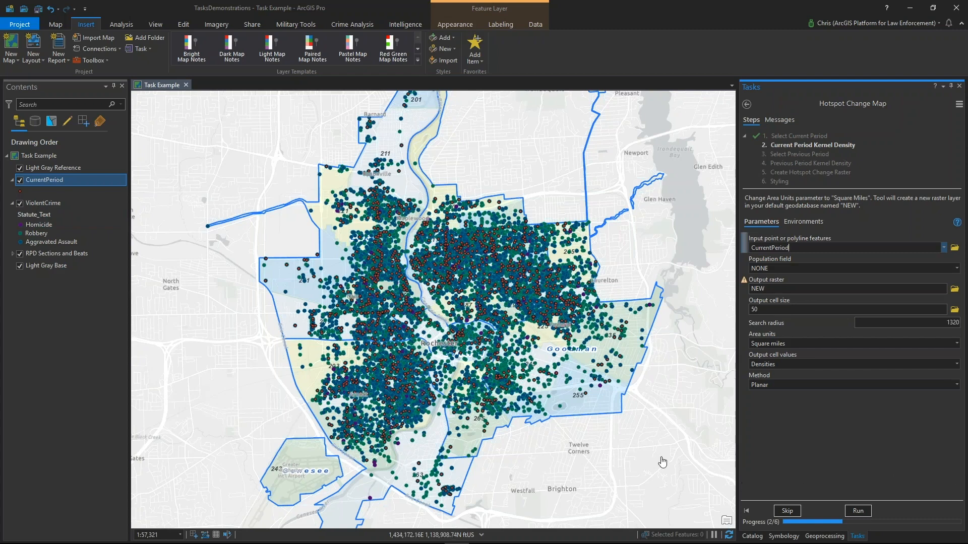
Step: Hide the ViolentCrime layer, review the output coordinate system, and run the Current Period Kernel Density step with its preset parameters
left_click(19, 203)
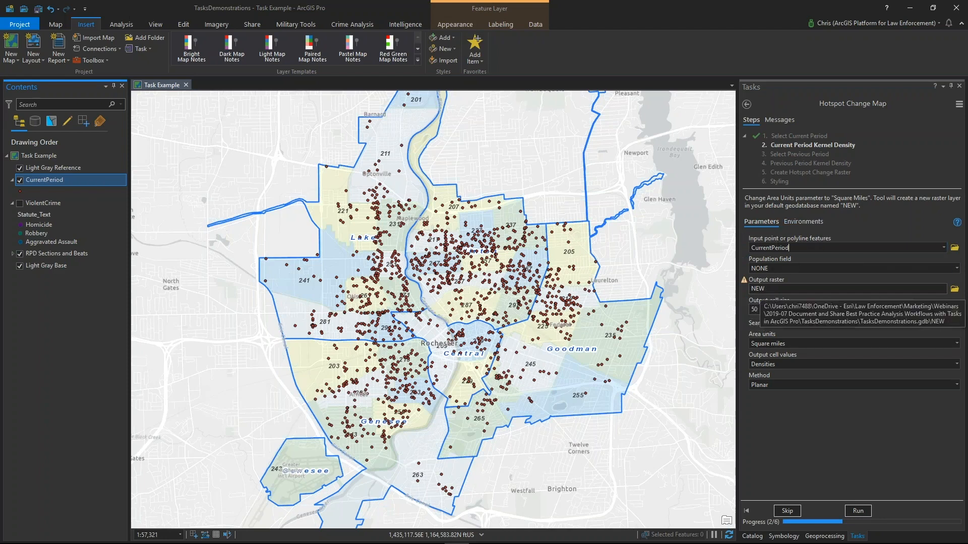
left_click(810, 223)
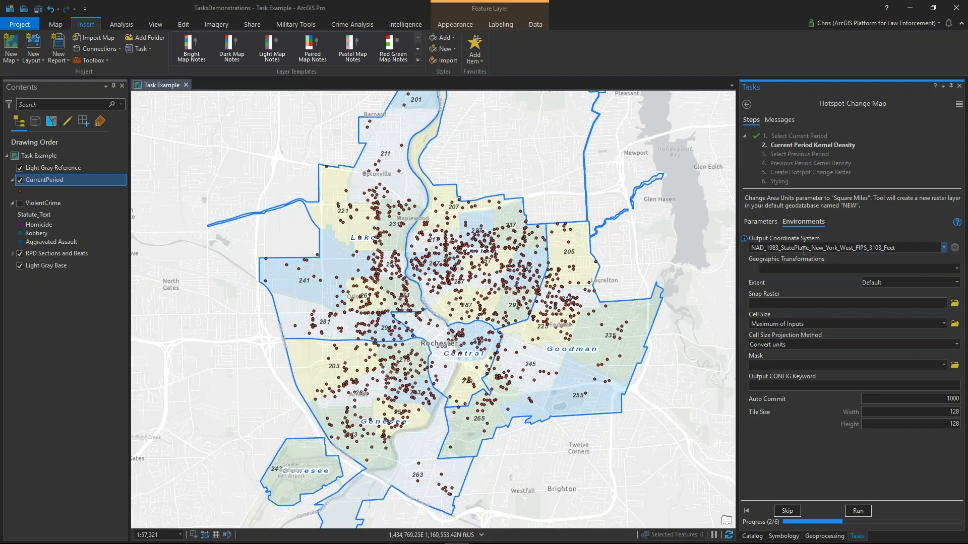
left_click(766, 222)
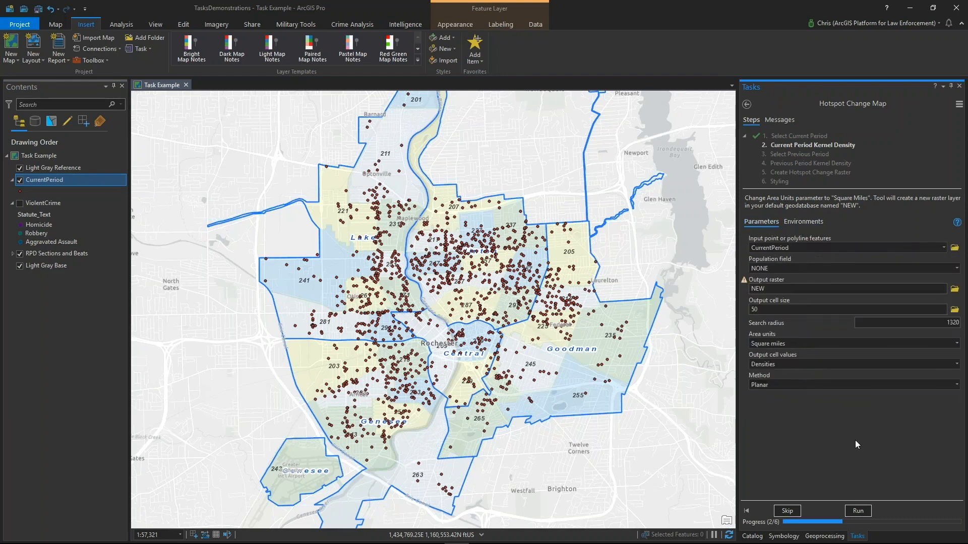
left_click(853, 505)
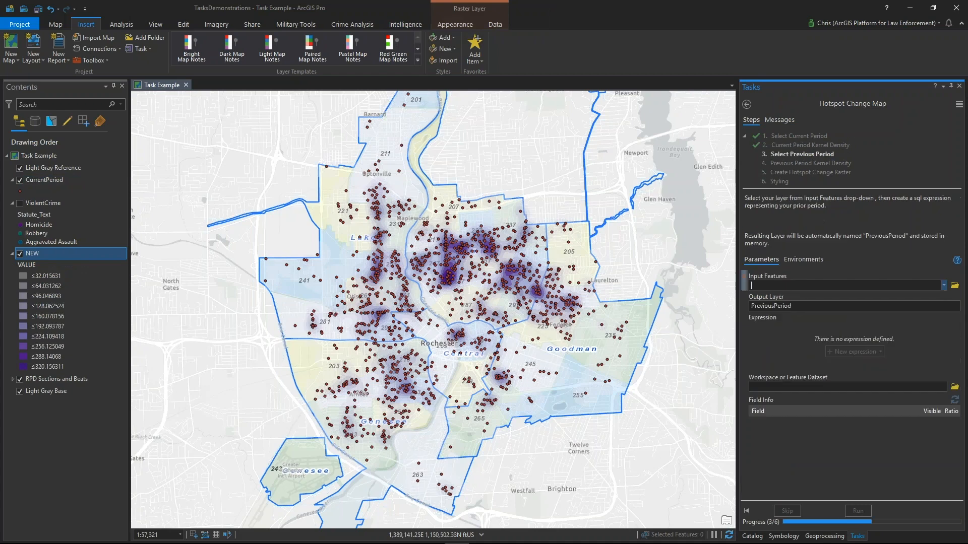
Step: Hide the CurrentPeriod points temporarily to inspect the NEW density raster, and show them again
left_click(19, 181)
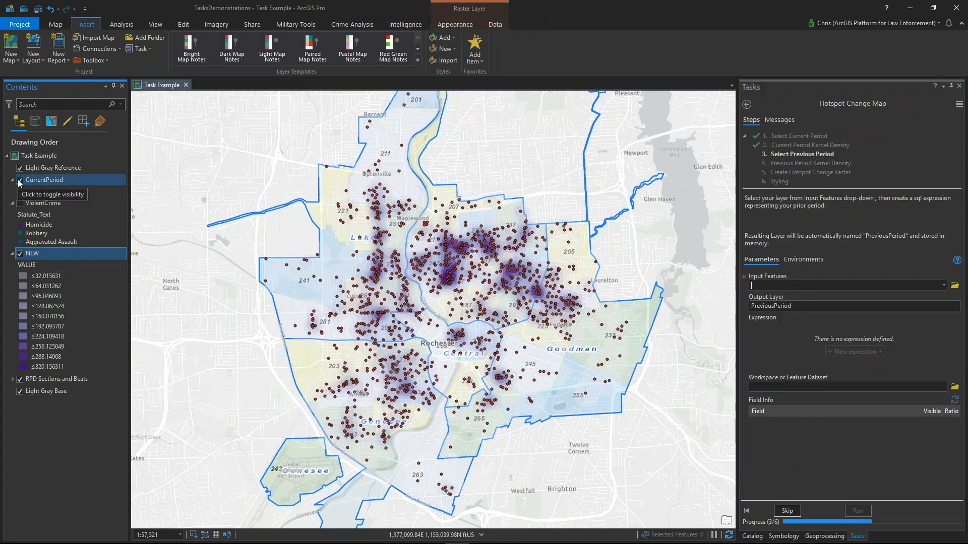
left_click(19, 180)
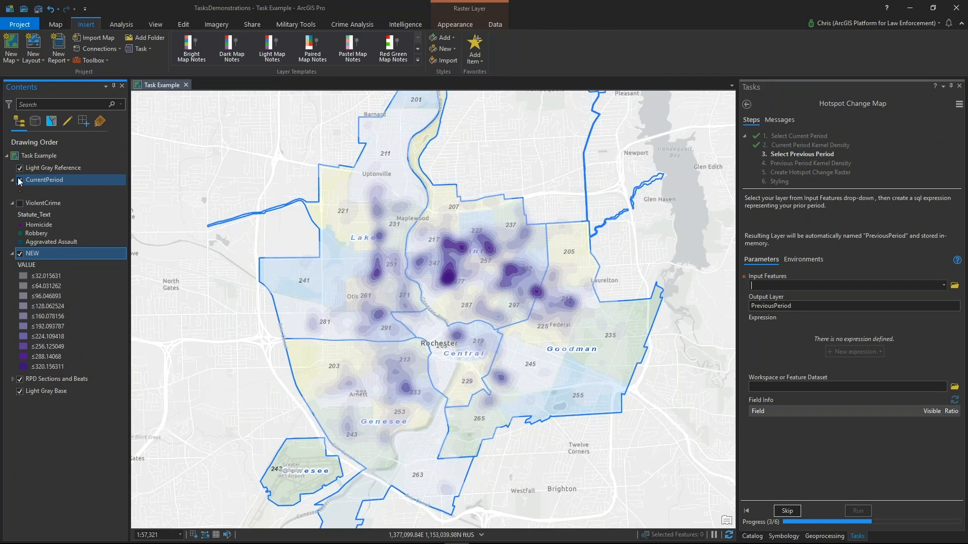
left_click(19, 181)
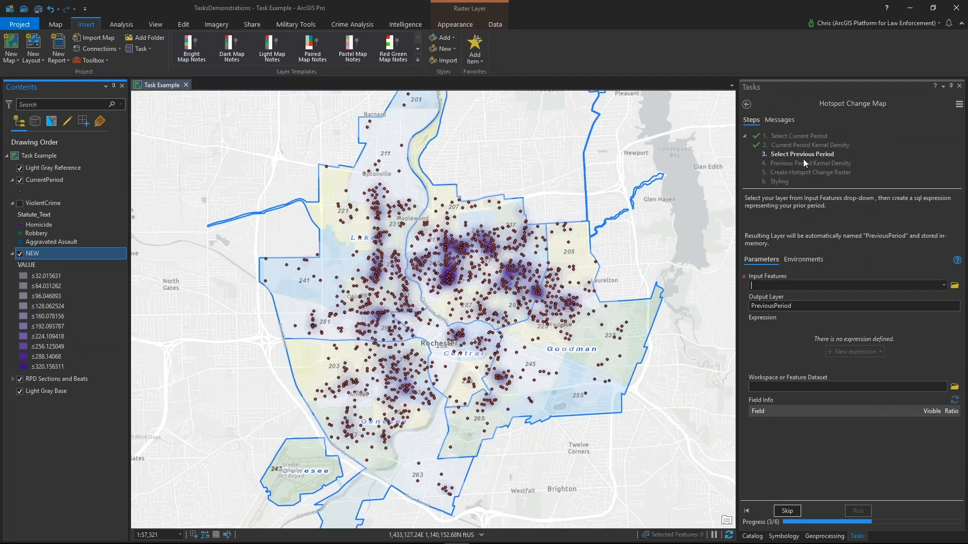
Step: Run the Select Previous Period step on ViolentCrime where Reported_Date_Year is equal to 2017
left_click(943, 288)
left_click(770, 304)
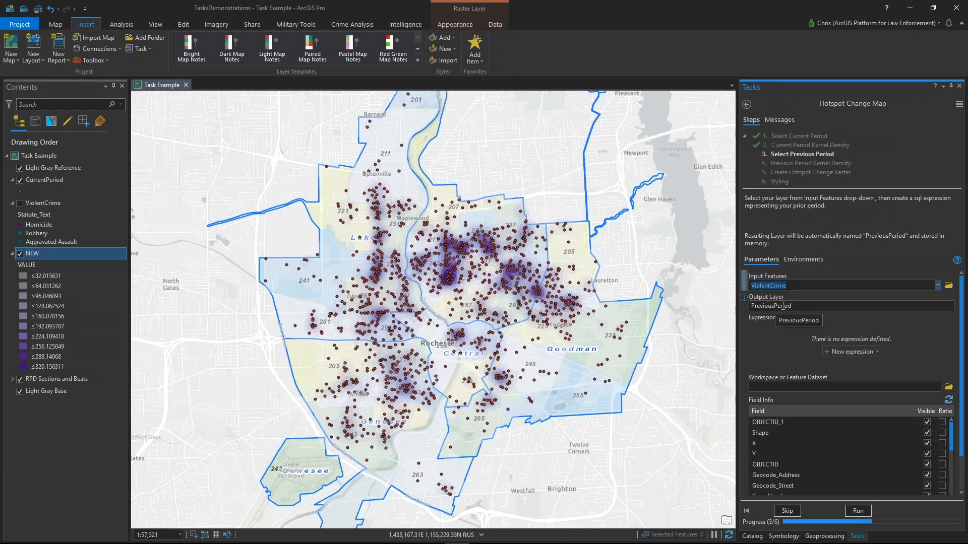
left_click(839, 352)
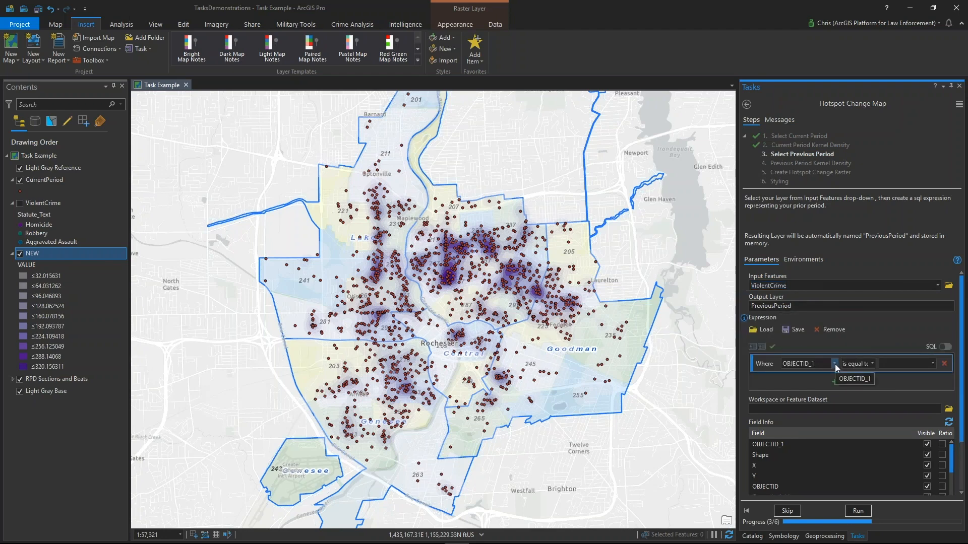
left_click(835, 364)
scroll(835, 335, "down", 3)
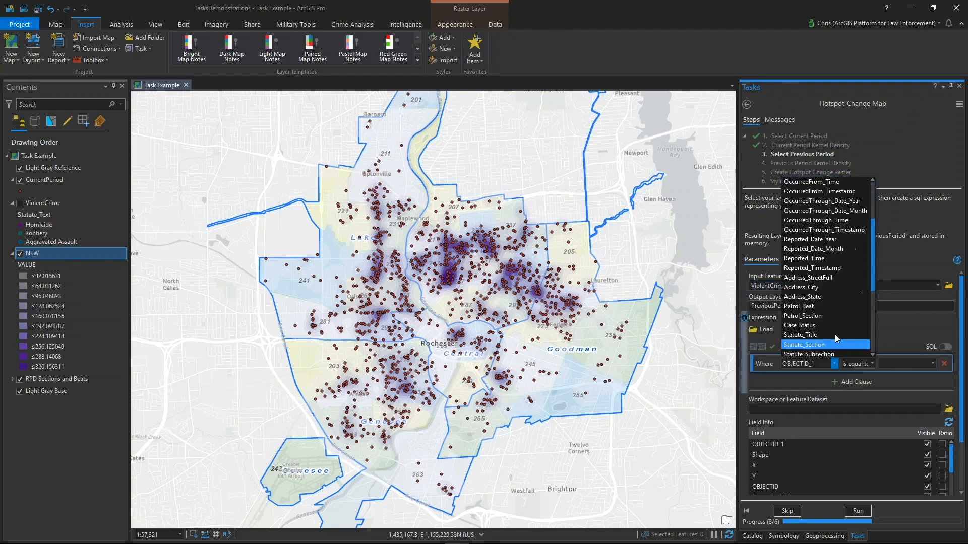
left_click(827, 240)
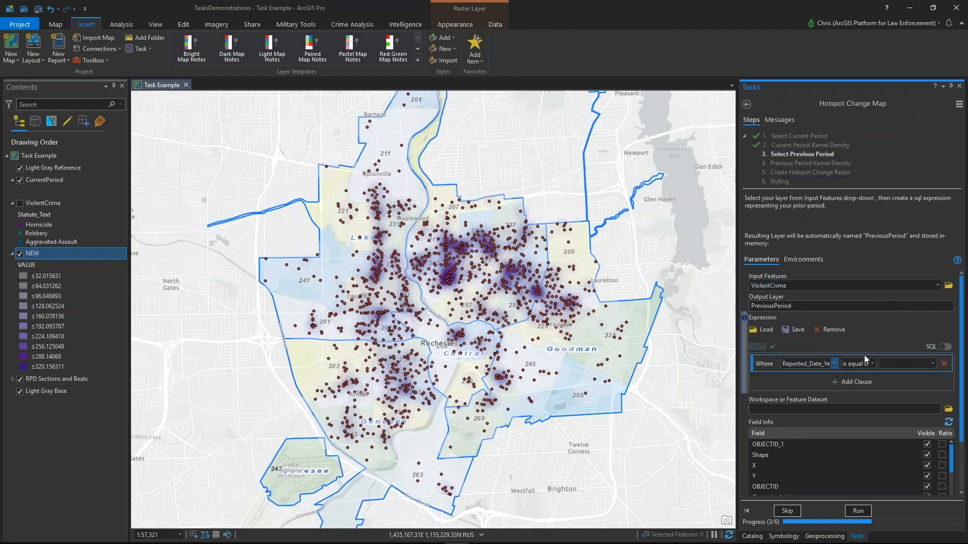
left_click(934, 364)
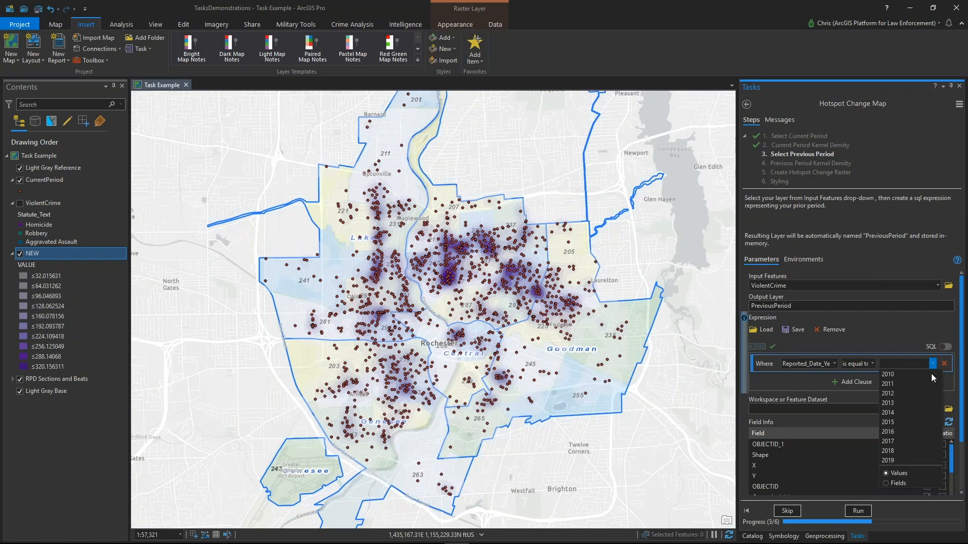
left_click(925, 440)
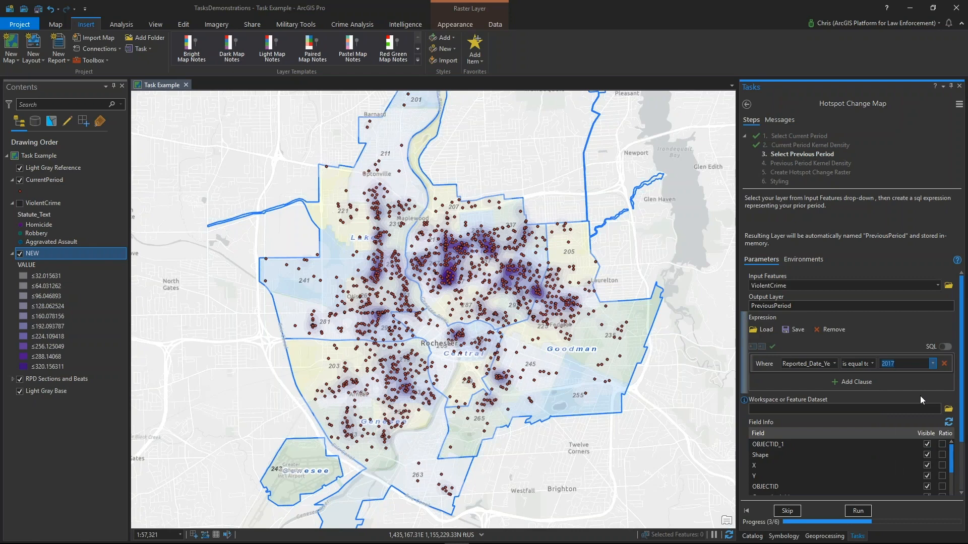
left_click(857, 512)
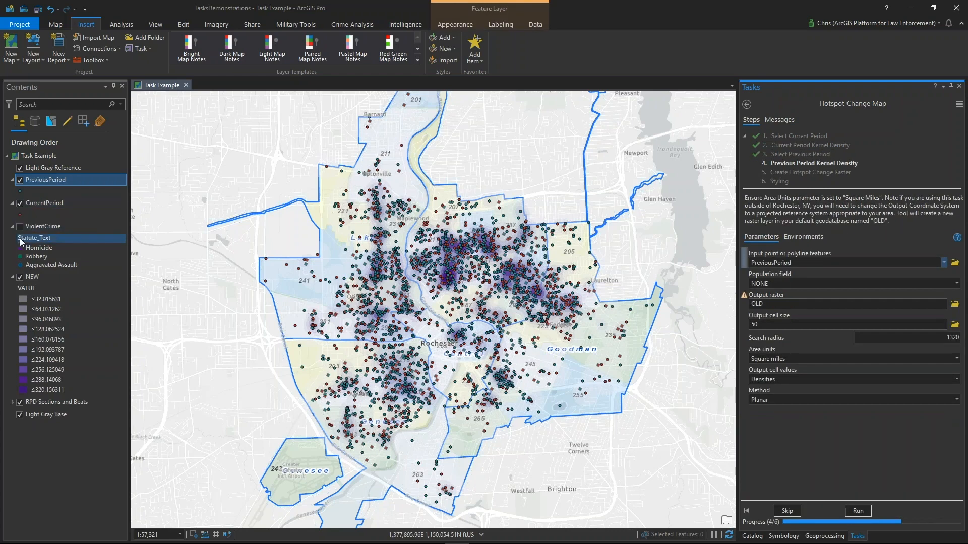
Step: Hide the NEW and CurrentPeriod layers, and run the Previous Period Kernel Density step with OLD as the output raster
left_click(20, 277)
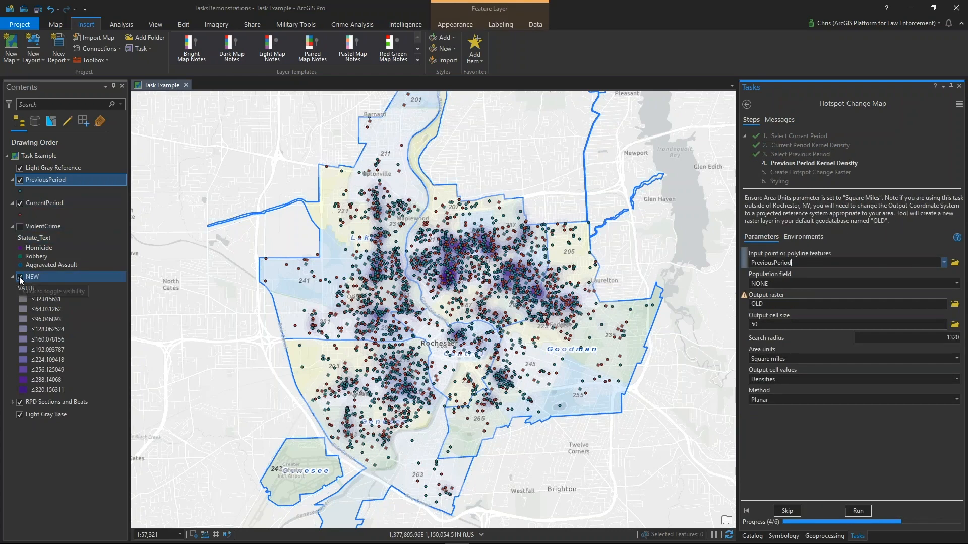
left_click(20, 203)
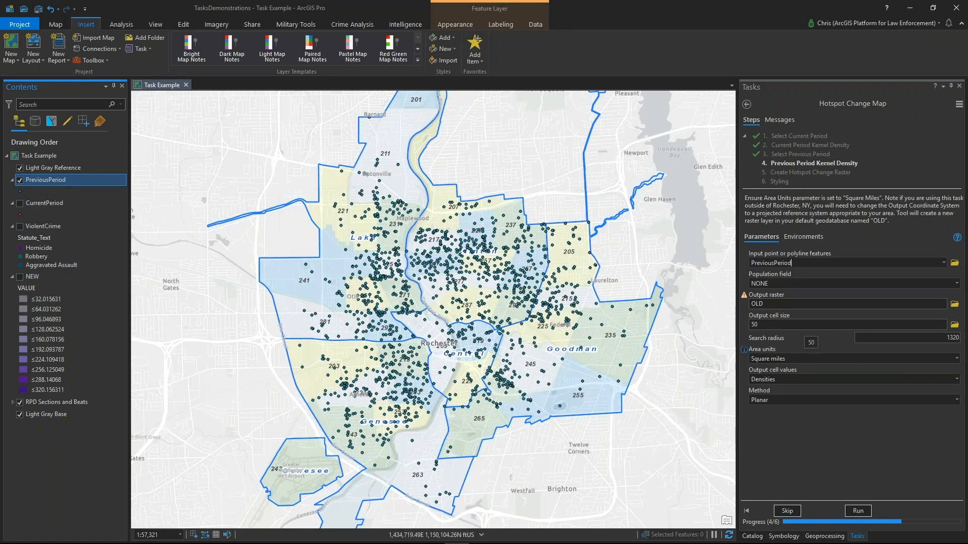
left_click(774, 237)
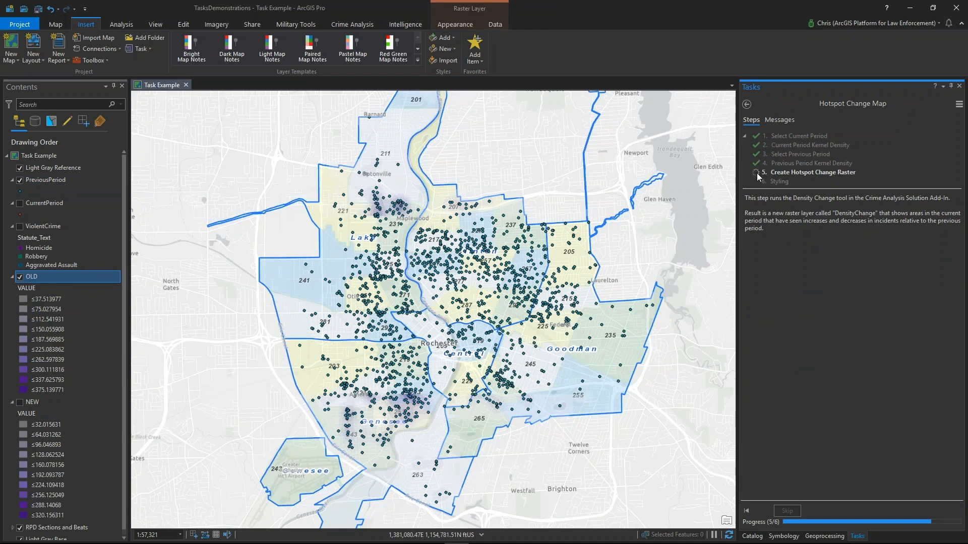
Step: Hide the OLD raster and the PreviousPeriod layer to clear the map for the hotspot change raster
left_click(20, 277)
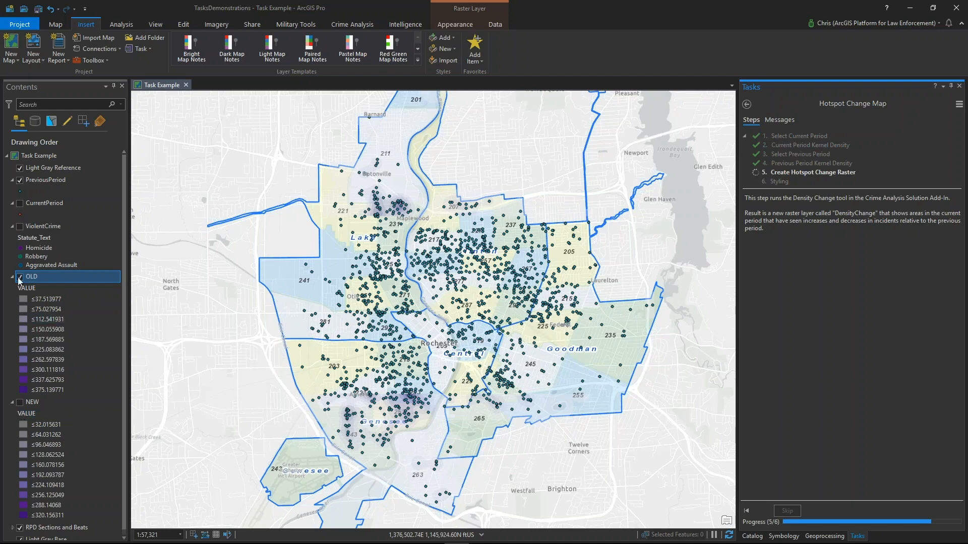
left_click(19, 180)
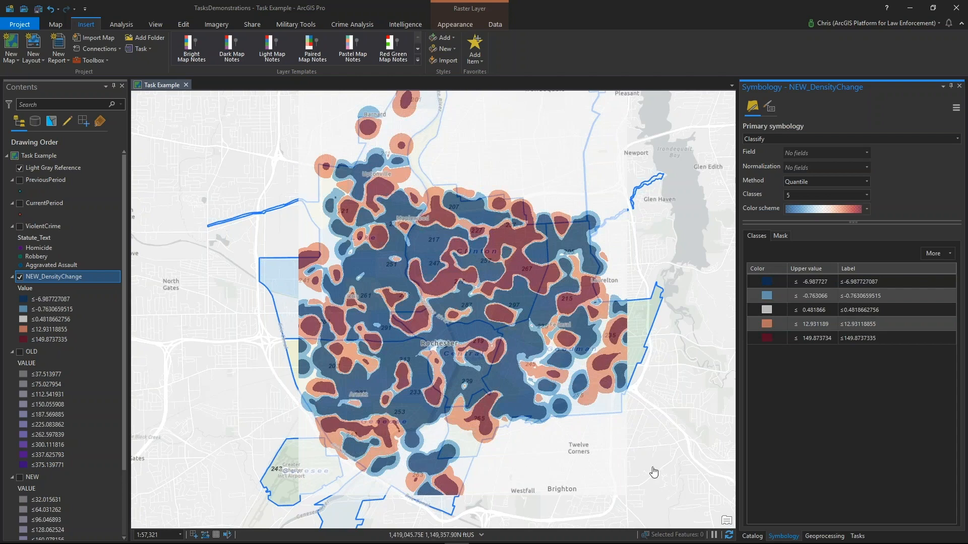
Step: Review the Styling step's guidance and set the NEW_DensityChange classification method to Equal Interval
left_click(857, 536)
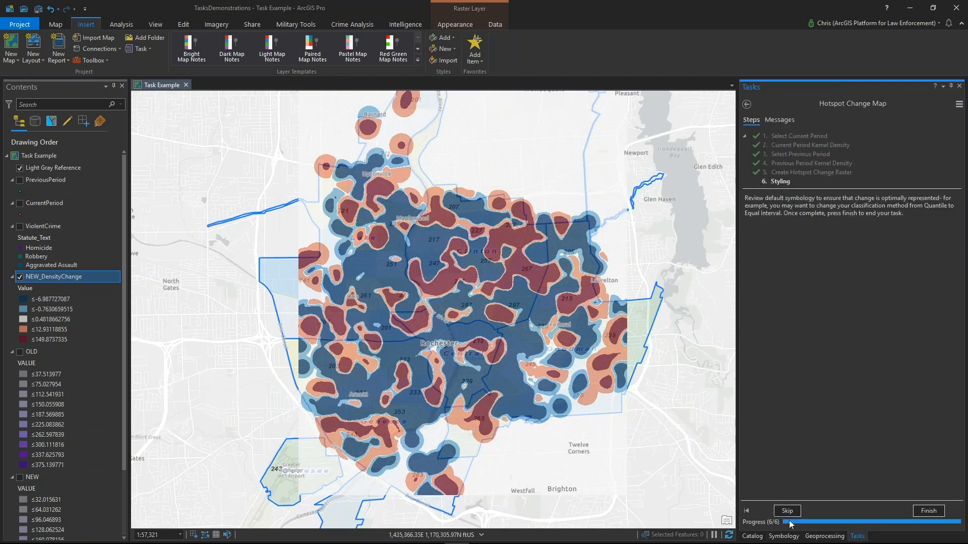
left_click(784, 535)
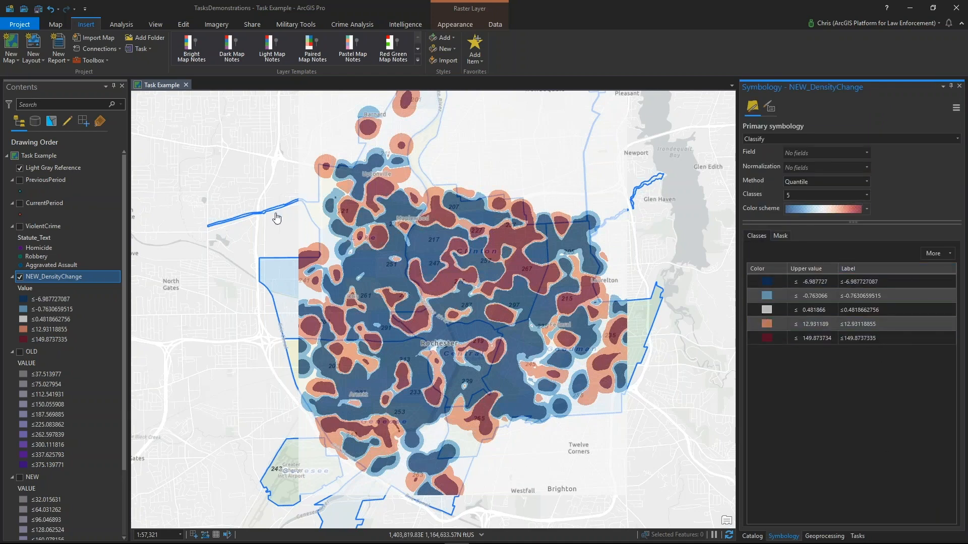
left_click(868, 182)
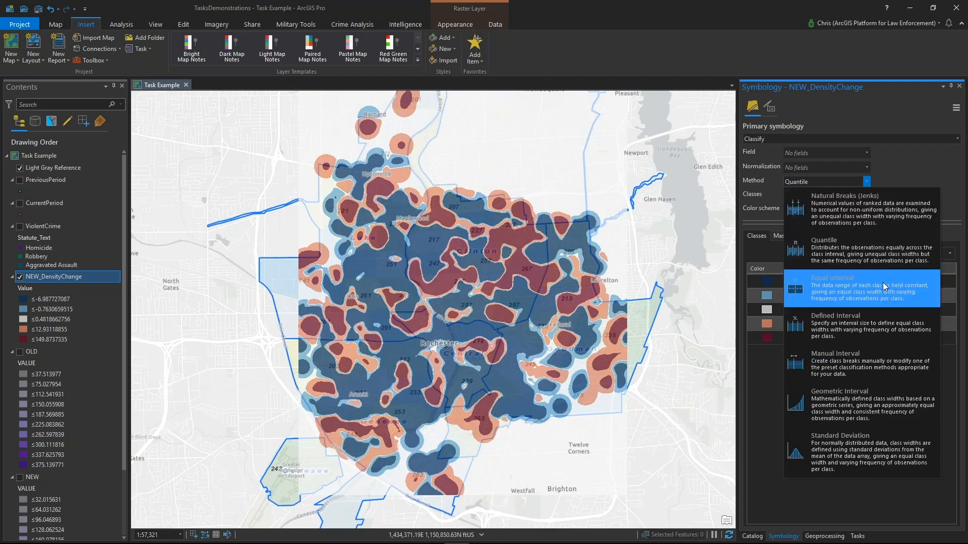
left_click(884, 286)
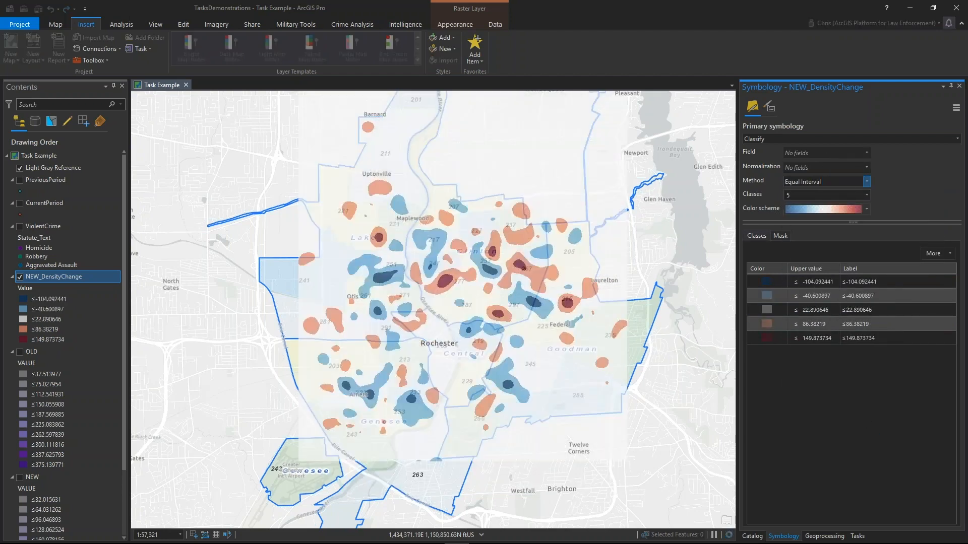
Step: Set the middle class of NEW_DensityChange (≤22.890646) to no color so the basemap shows through
left_click(760, 309)
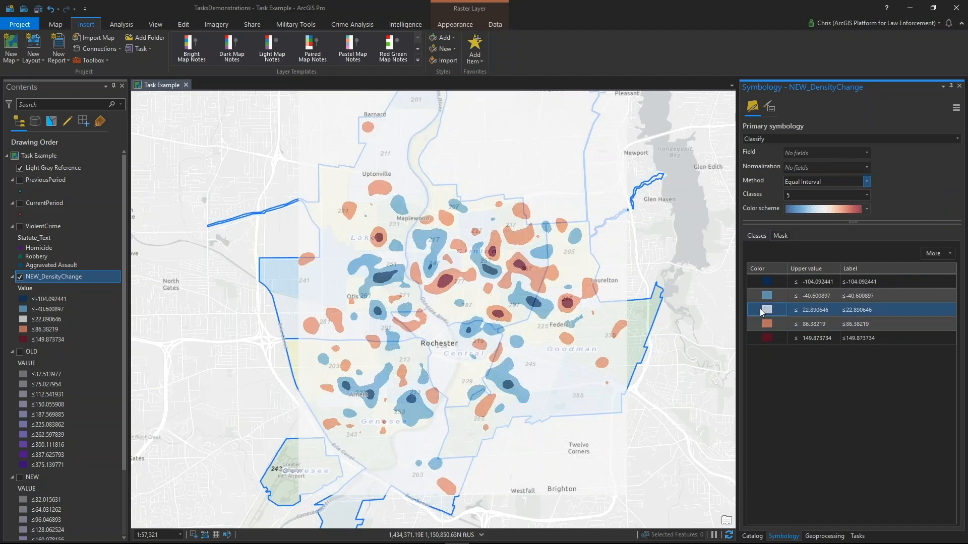
right_click(765, 308)
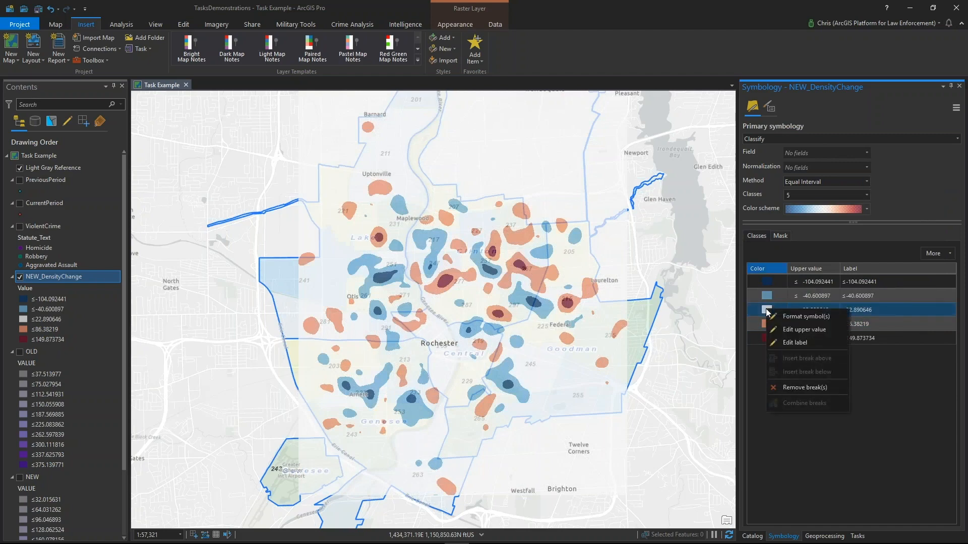
left_click(765, 310)
left_click(765, 267)
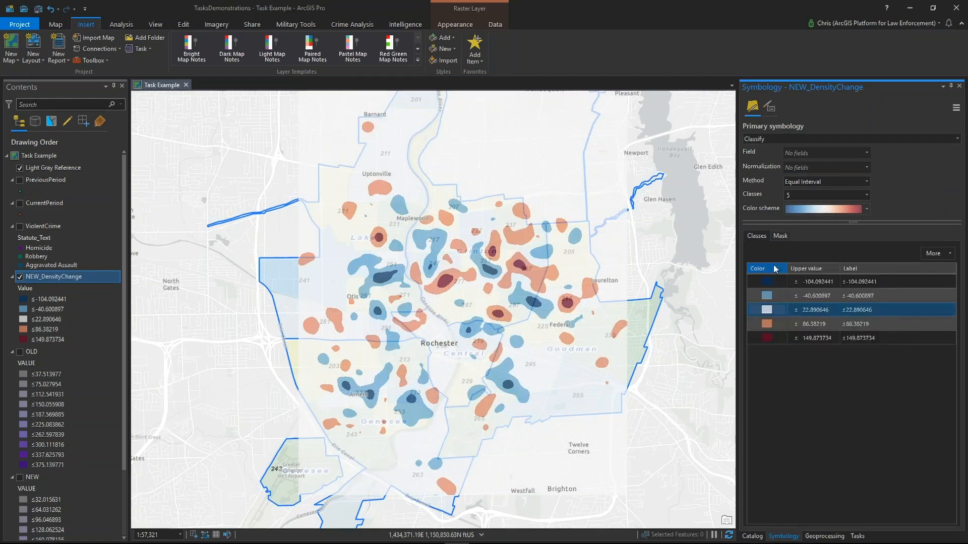
left_click(765, 309)
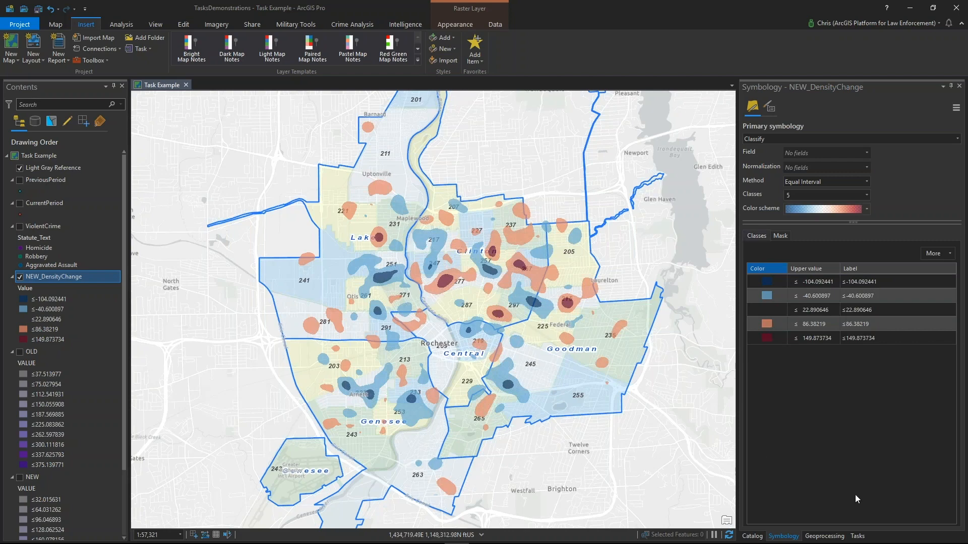
Step: Finish the Hotspot Change Map task and create a new task item in the project
left_click(856, 537)
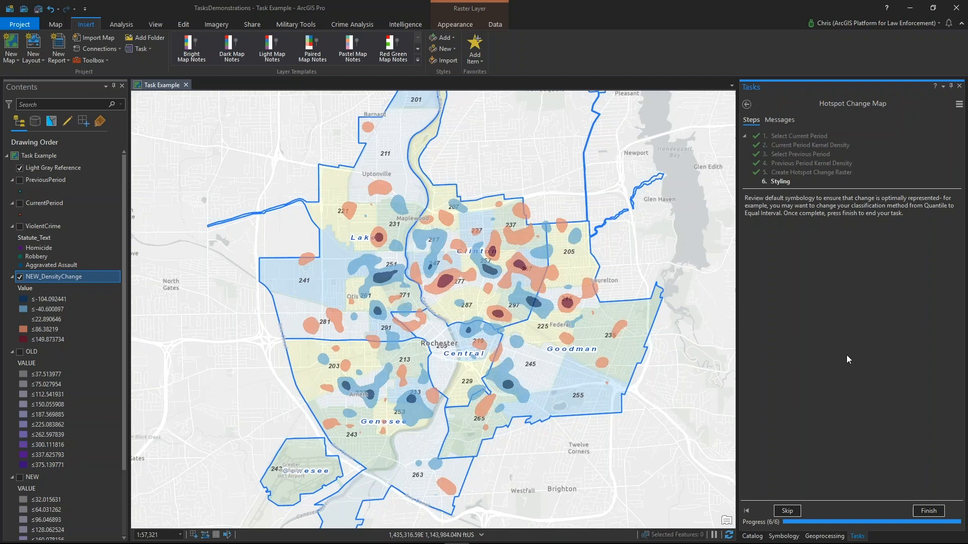
left_click(925, 512)
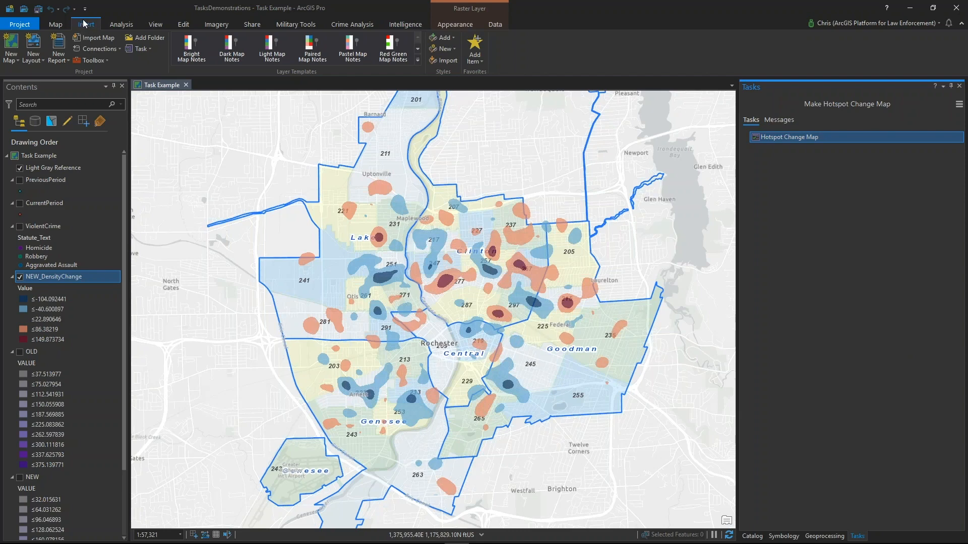
left_click(146, 50)
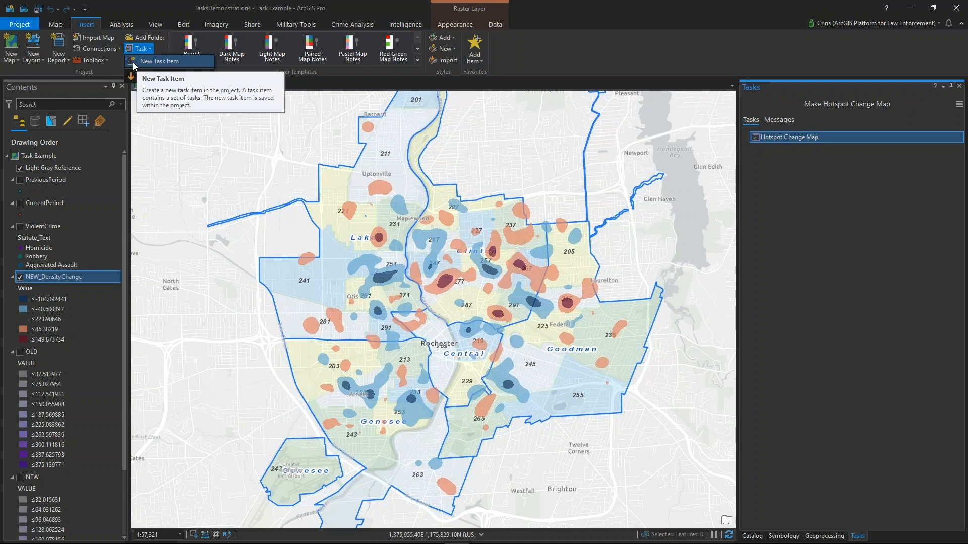
left_click(134, 61)
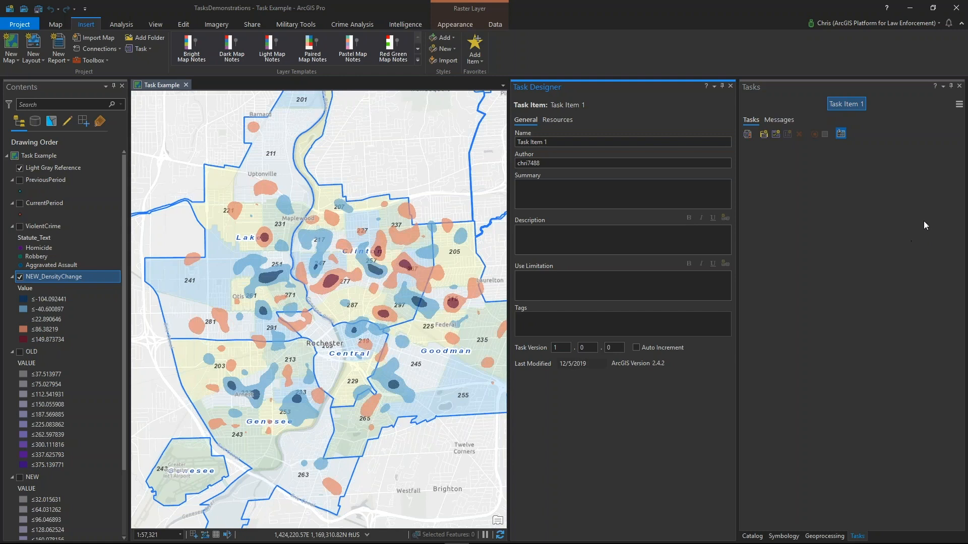
left_click(351, 24)
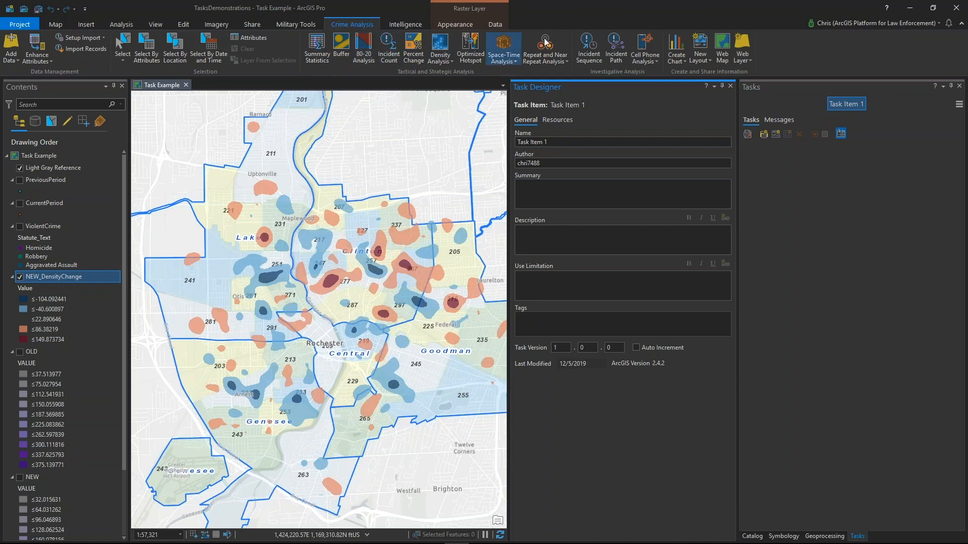
left_click(653, 57)
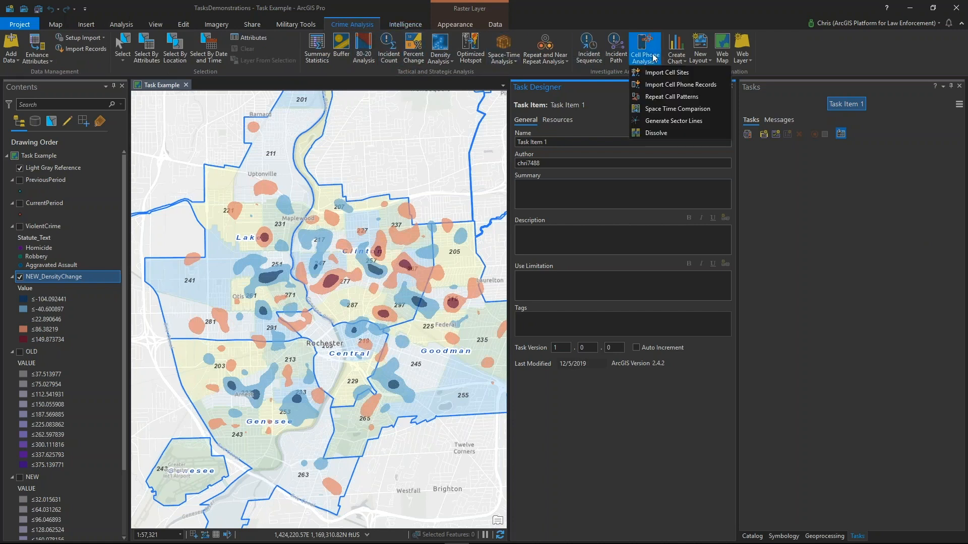
left_click(697, 14)
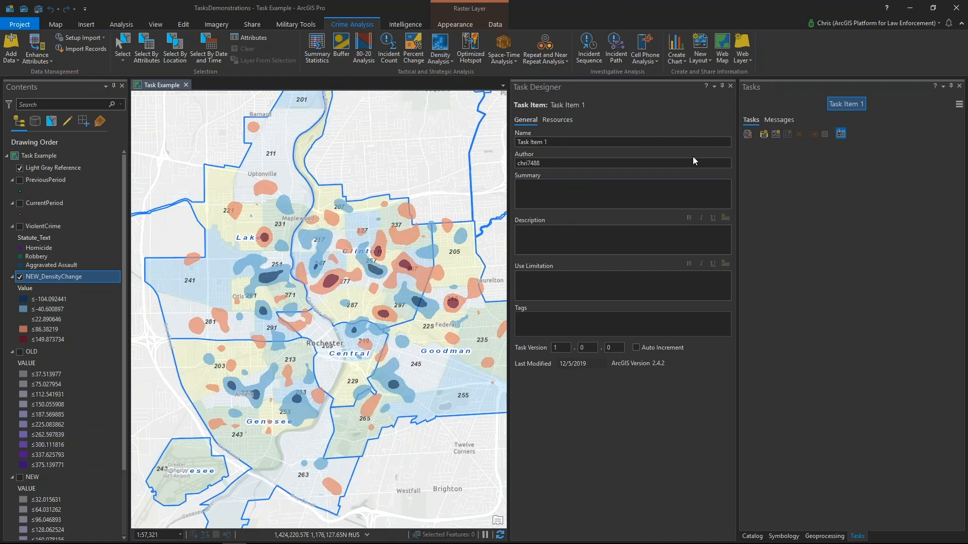
Step: Name the task item "3D Call Sequence Analysis" and enter the author's full name
left_click(571, 144)
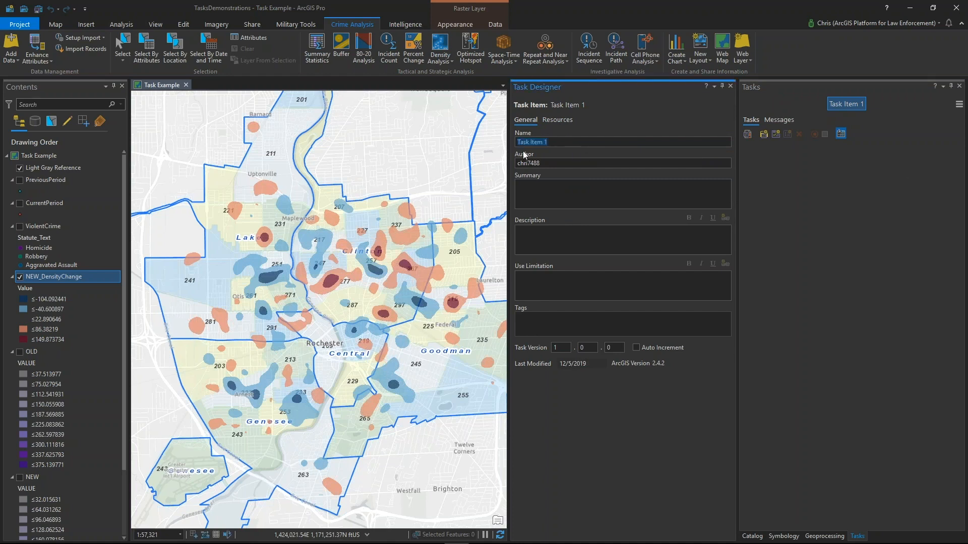
double_click(571, 163)
type("Chris Delaney")
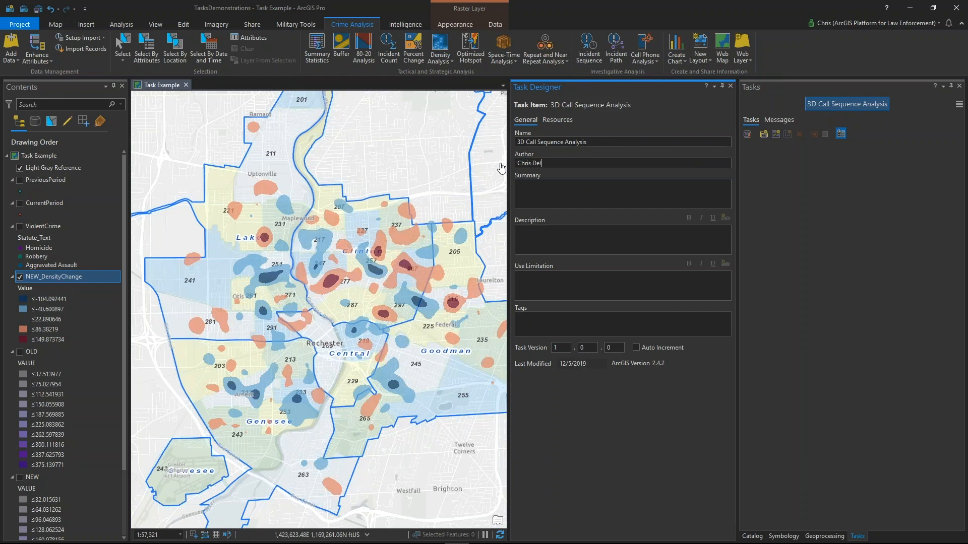
Step: Enter the task item summary "A set of tasks relevant to preparing a 3D call sequence analysis"
left_click(548, 186)
type("A")
type("t ")
type("ets of")
key("BackSpace")
key("BackSpace")
key("BackSpace")
key("BackSpace")
key("BackSpace")
type("of tasks relevant to preparing a 3D call se")
type("quence analysis")
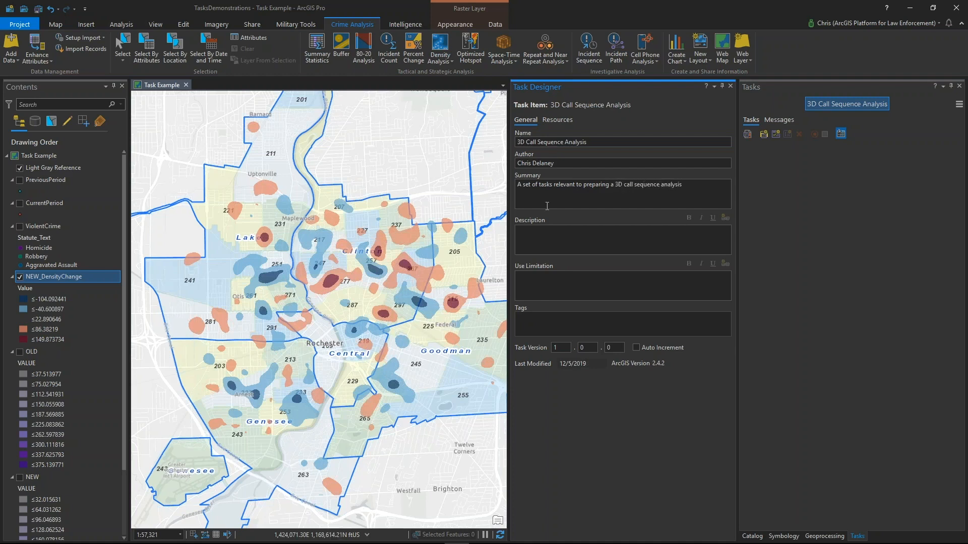
key("Tab")
Step: Add a new task named "Create 3D Call Sequence Map" to the task item and open its list of steps
left_click(775, 138)
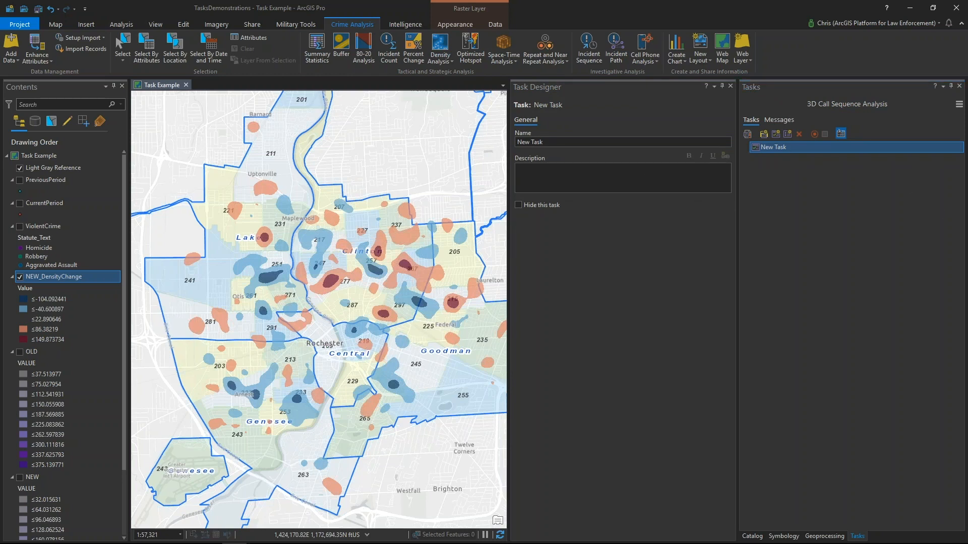
triple_click(567, 143)
type("Create 3D Call Sequence Map")
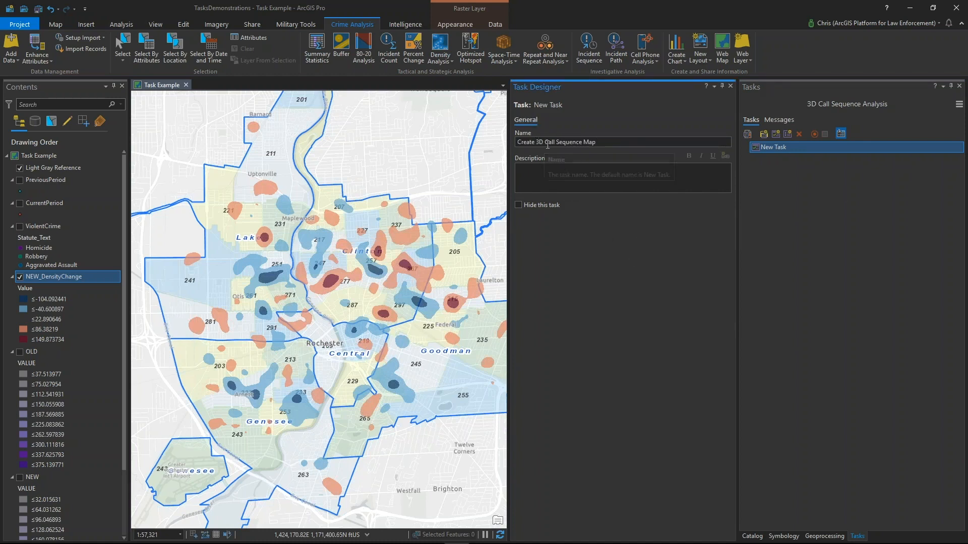
left_click(956, 149)
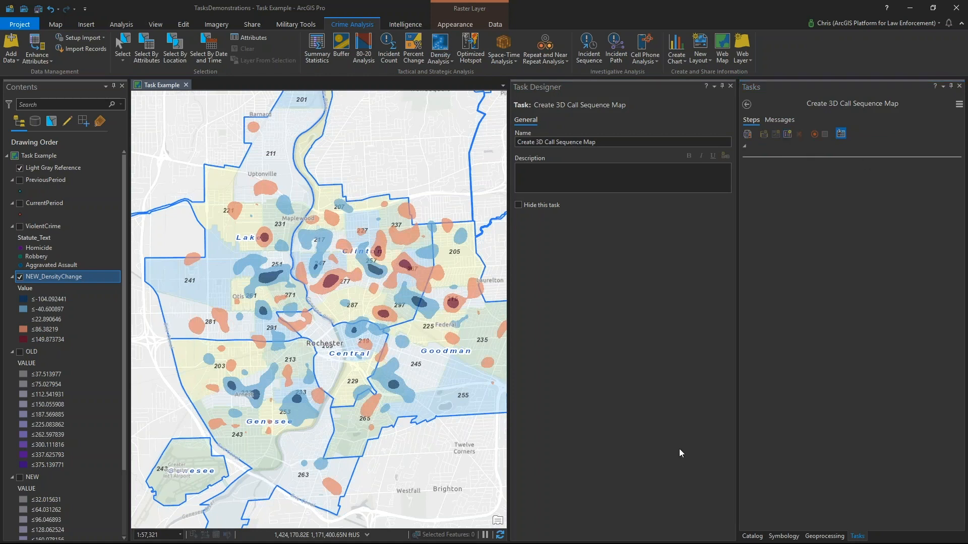
key("alt+Tab")
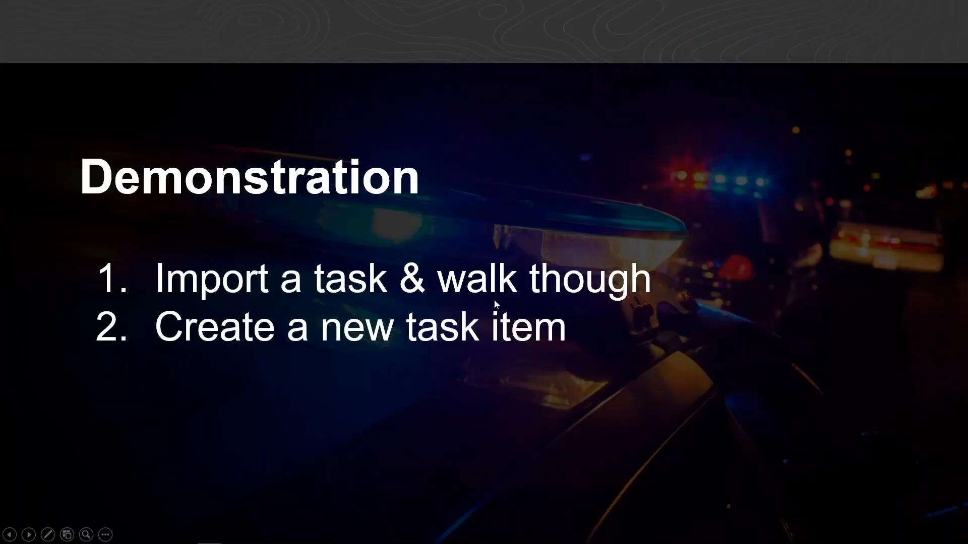
key("Right")
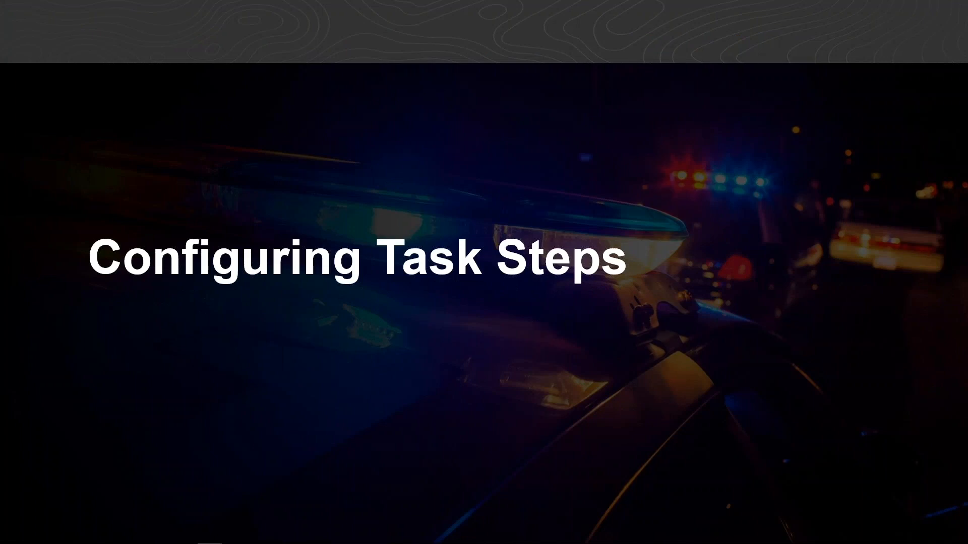
key("Right")
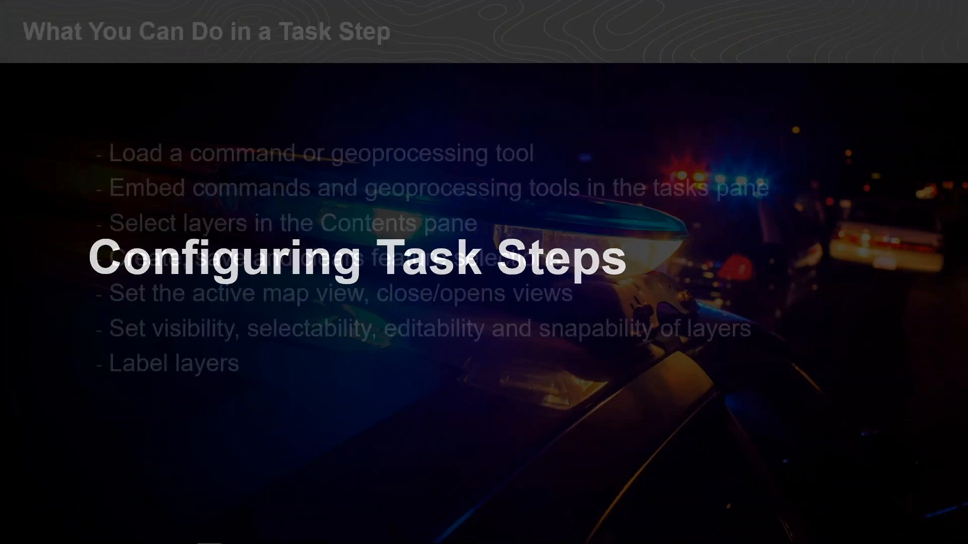
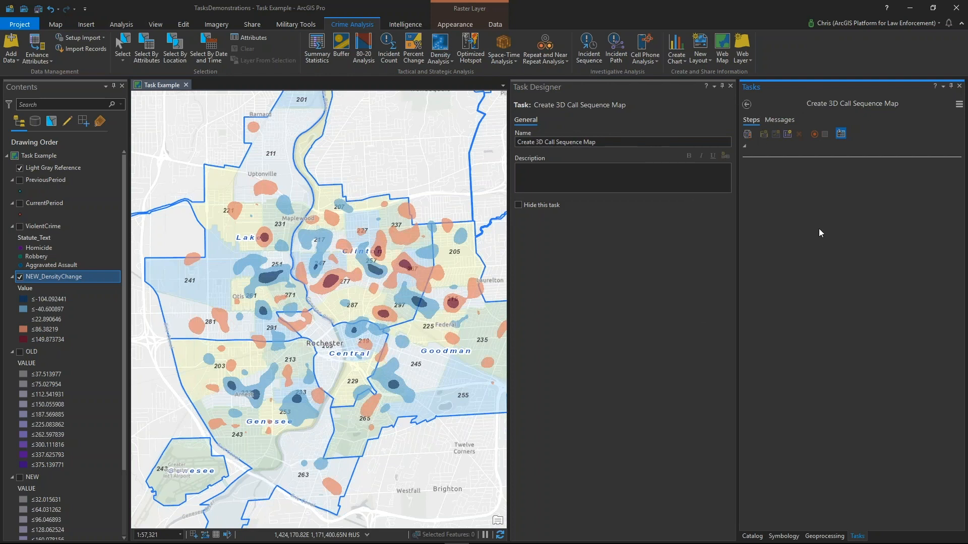
Step: Add a new step to the task and name it "Import Cell Sites and Sectors Spreadsheet"
left_click(787, 134)
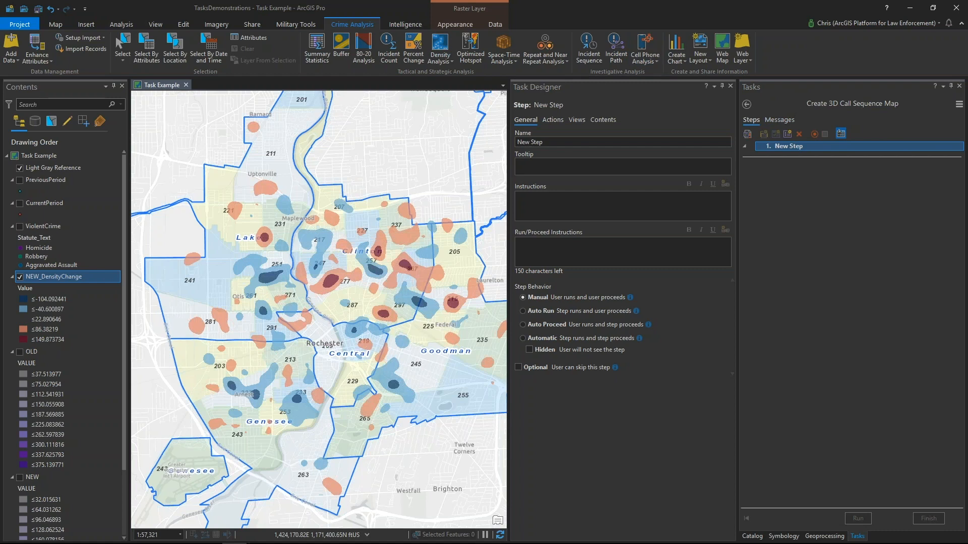
left_click(655, 61)
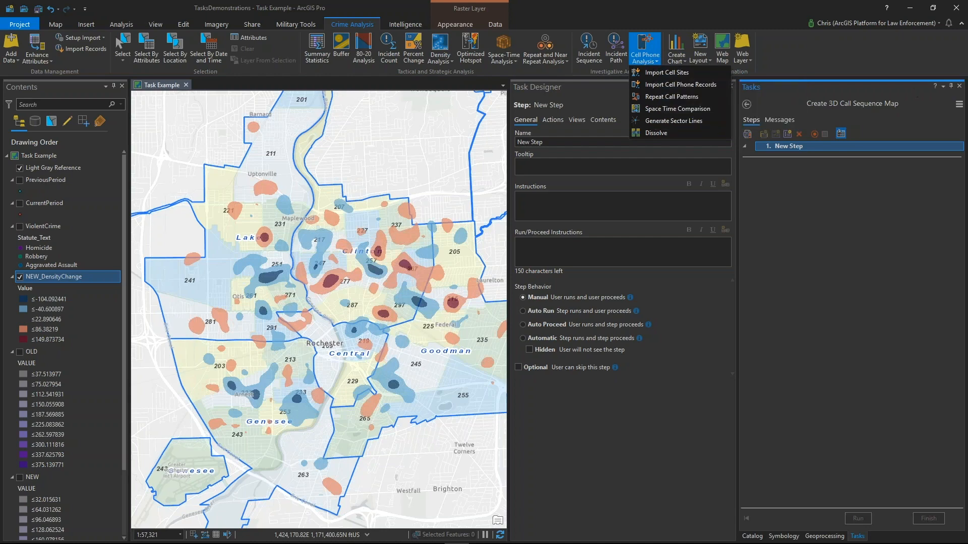
key("Escape")
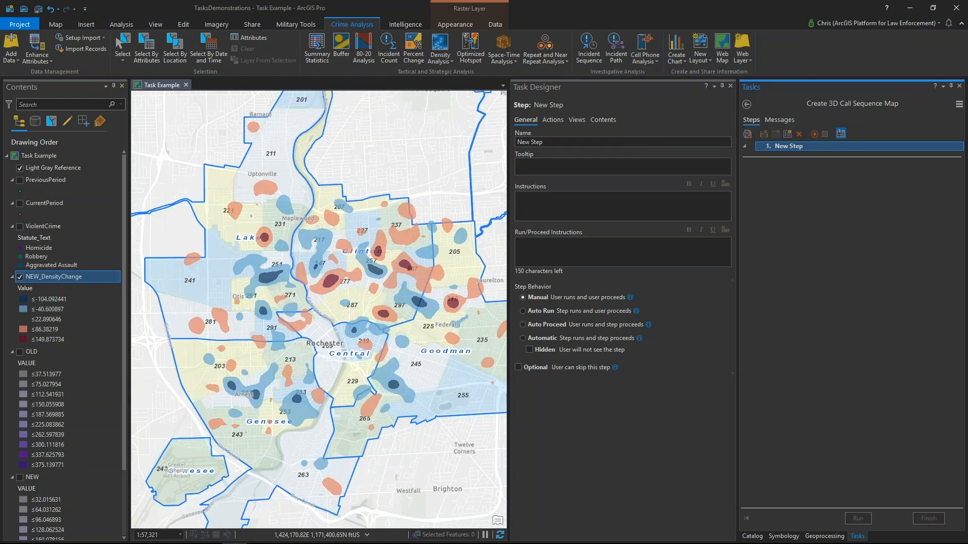
left_click_drag(543, 141, 518, 142)
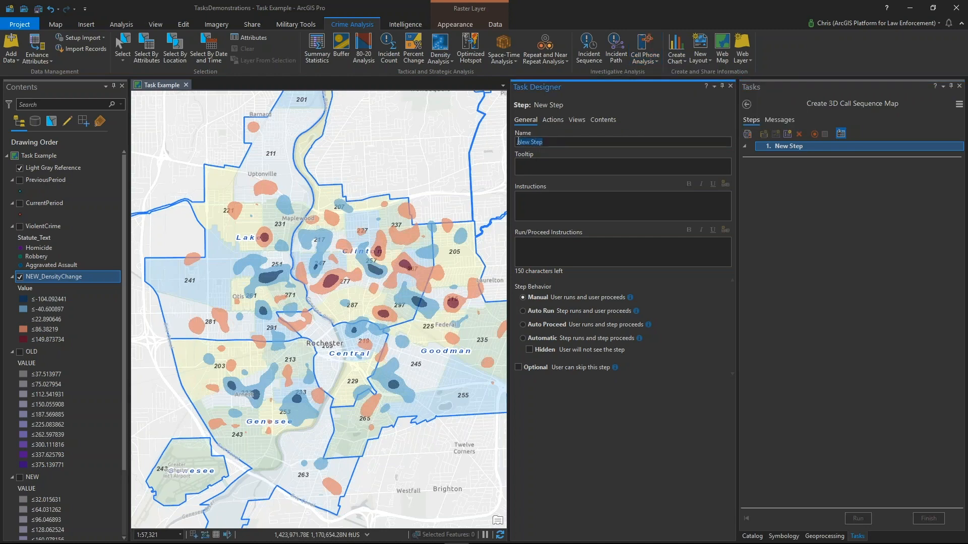
type("Import Cell Sites and Sectors Spreadsheet")
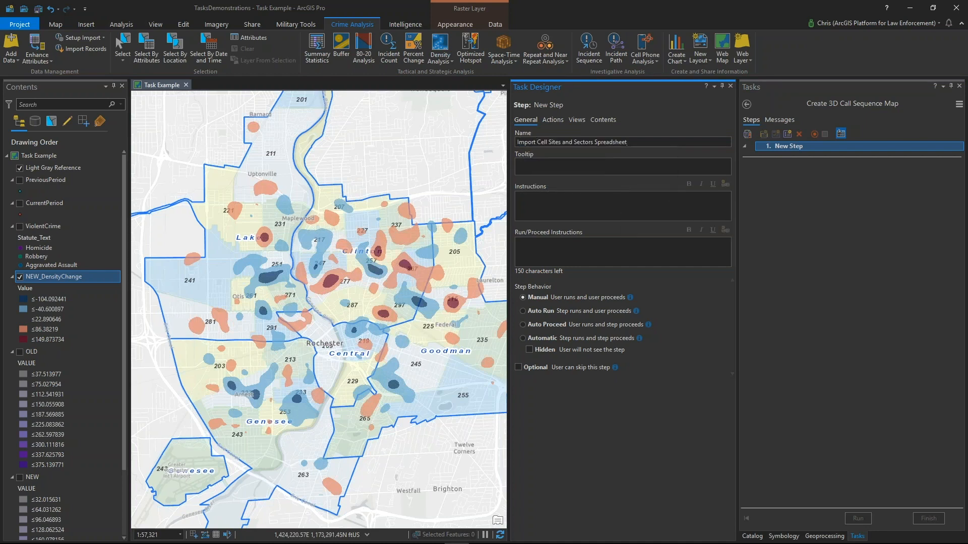
Step: Fill in the step's instructions on rendering cell tower sites and sectors from the subpoenaed spreadsheet, covering id fields, azimuth, beamwidth and radius
key("alt+Tab")
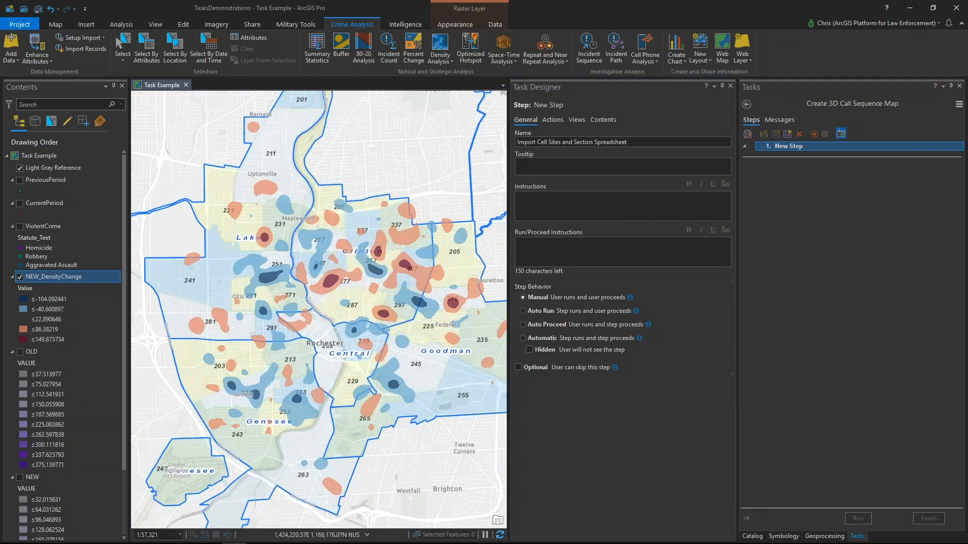
left_click(586, 201)
type("Input the parameters of this tool to render your cell tower sites and sectors from the spreadsheet you received via subpoena. Remember that you need to identify the id fields in your data that collectively represent a unique value for each sector on each tower. Additionally, if your data lacks complete information about azimuth, beamwidth, or radius, you may manually enter parameters instead of choosing a field from your spreadsheet.")
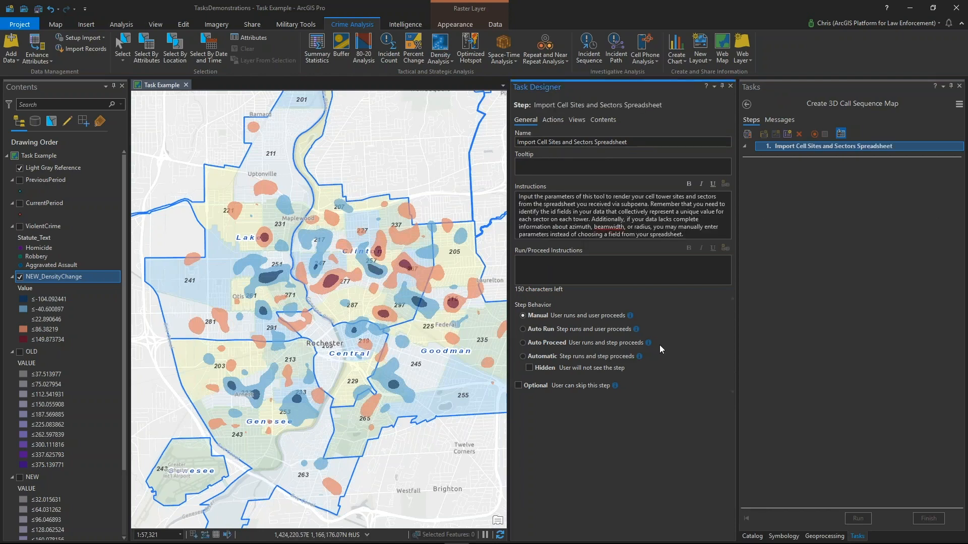
Step: Add run/proceed instructions on running the step to generate cell site and sector layers, and set the step behavior to Auto Proceed
key("alt+Tab")
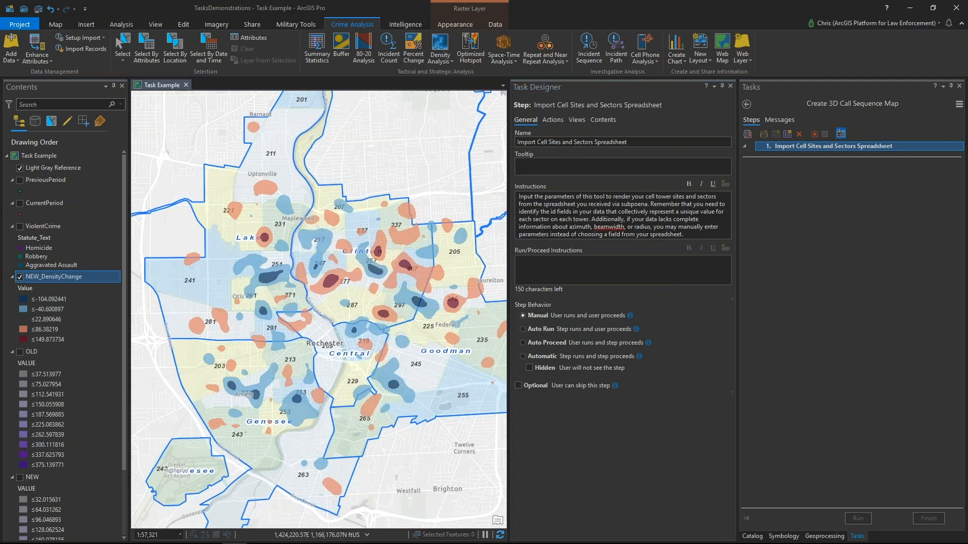
left_click(624, 268)
type("When you have completed entering parameters, click the run button to generate cell site and sector layers and proceed to the next step.")
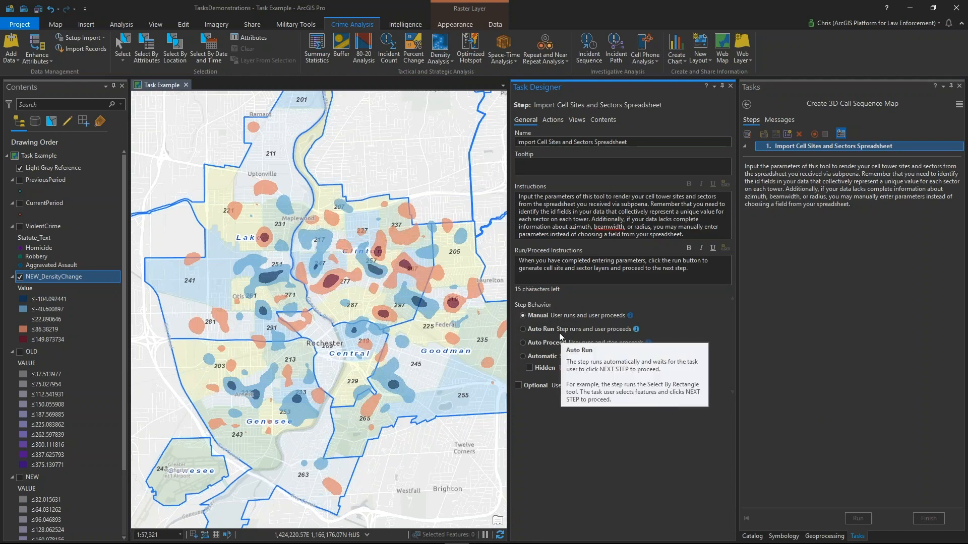
left_click(522, 343)
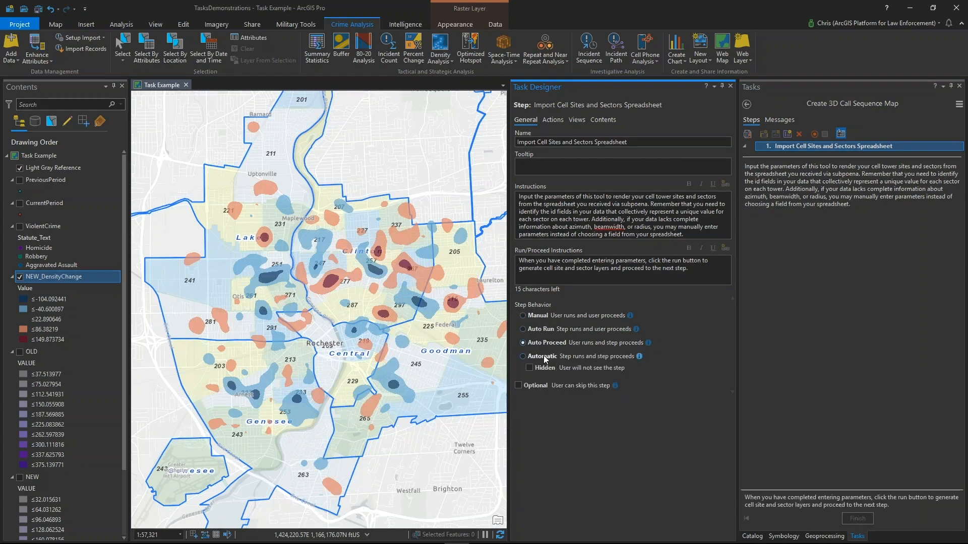
Step: Mark the step as optional and assign the Import Cell Sites geoprocessing tool to it, embedded in the step
left_click(517, 386)
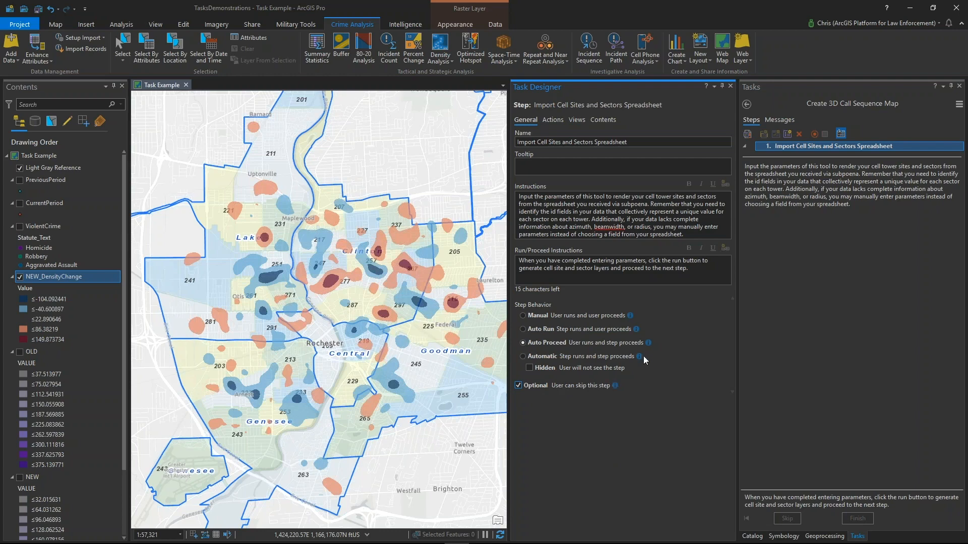
left_click(563, 122)
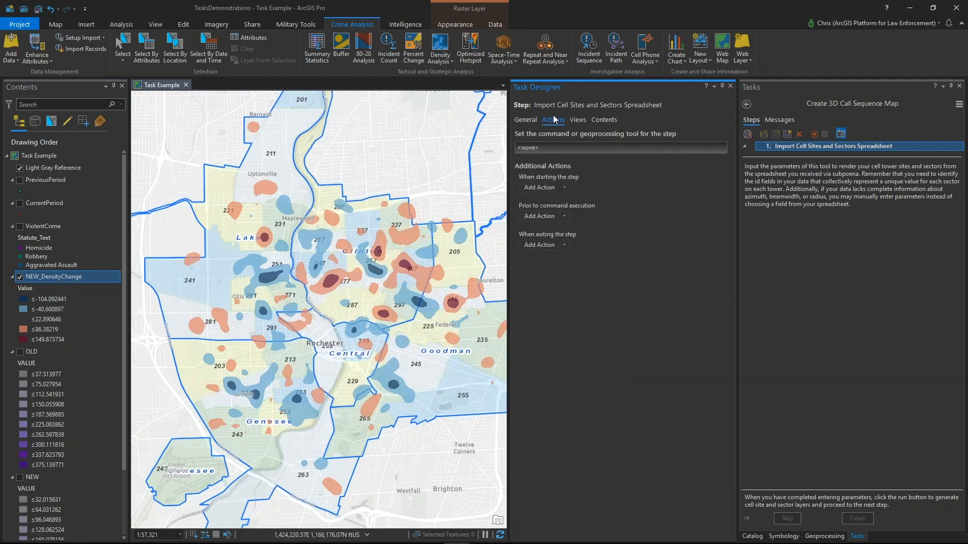
mouse_move(553, 147)
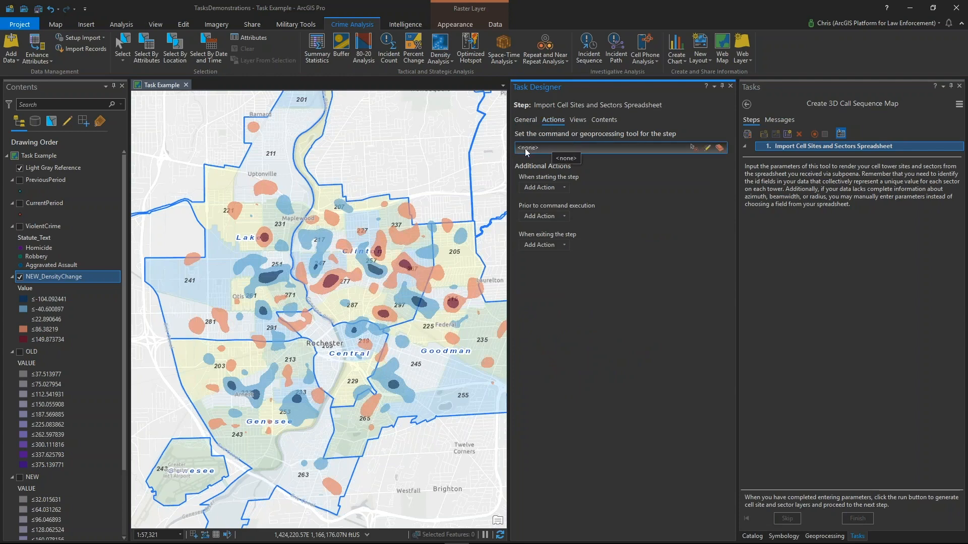
left_click(709, 147)
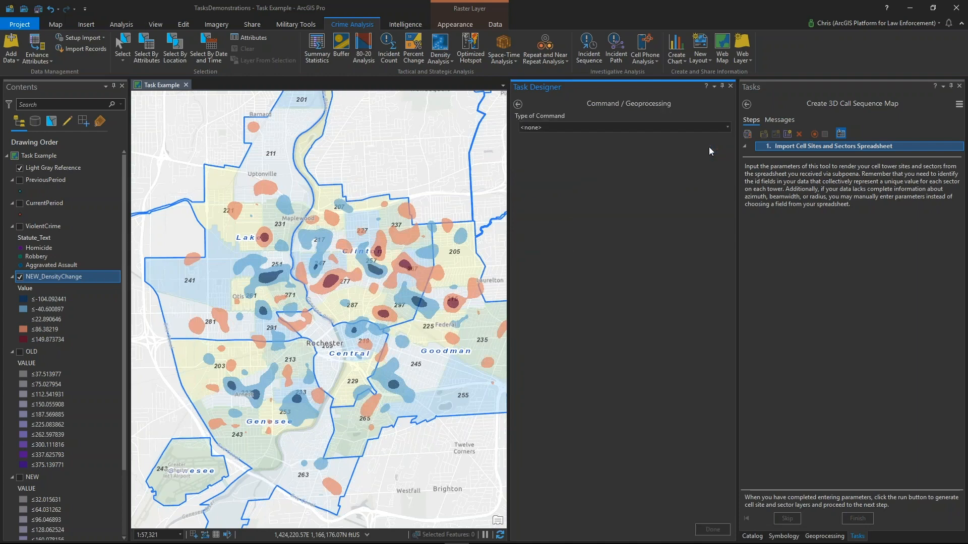
left_click(729, 127)
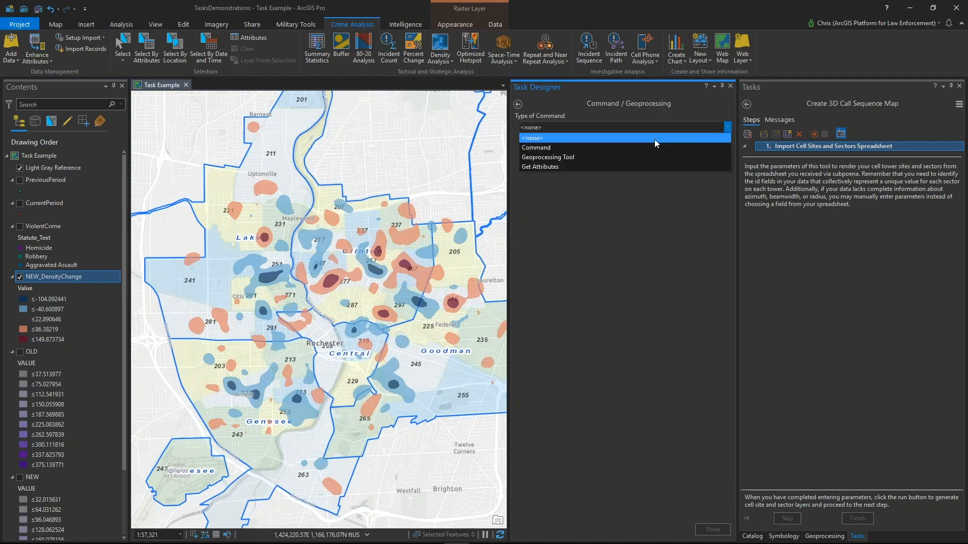
left_click(561, 156)
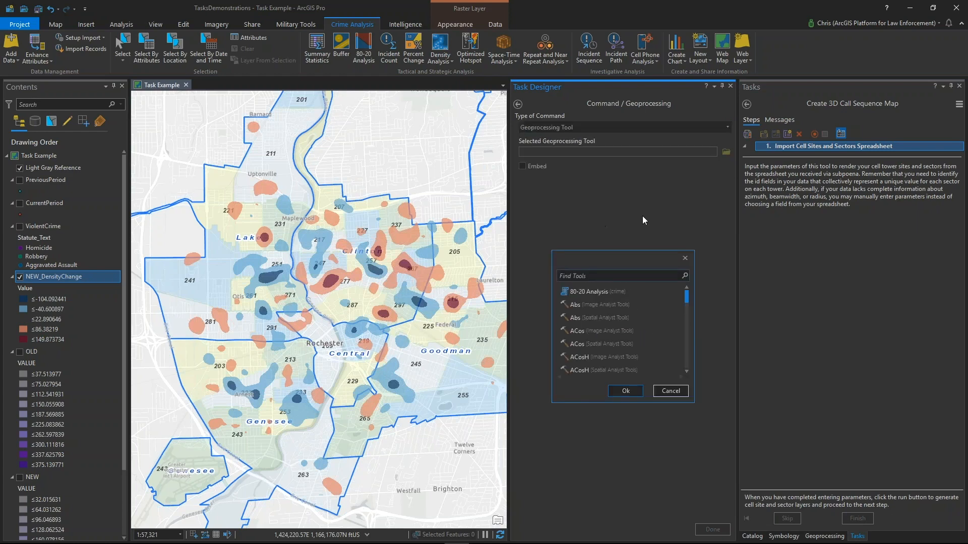
type("import")
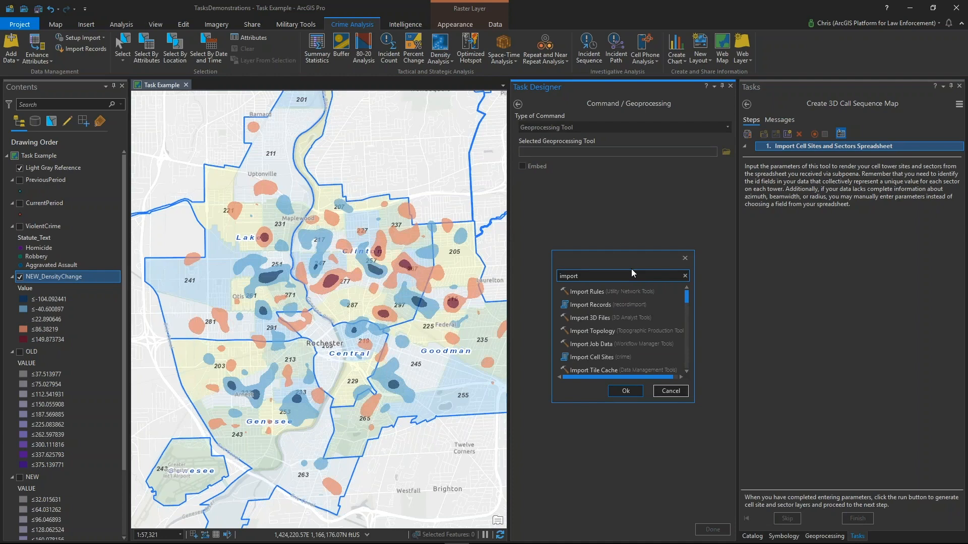
left_click(574, 356)
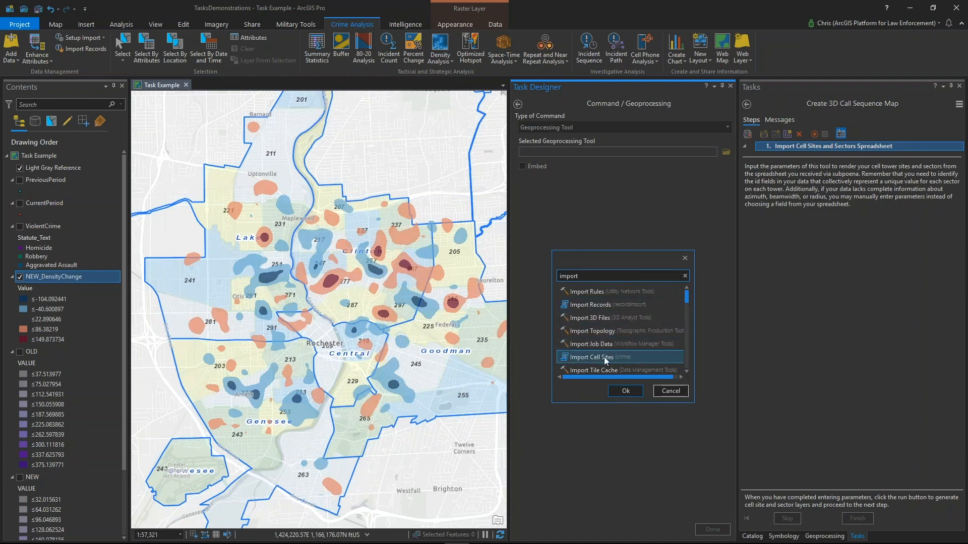
left_click(625, 391)
left_click(524, 167)
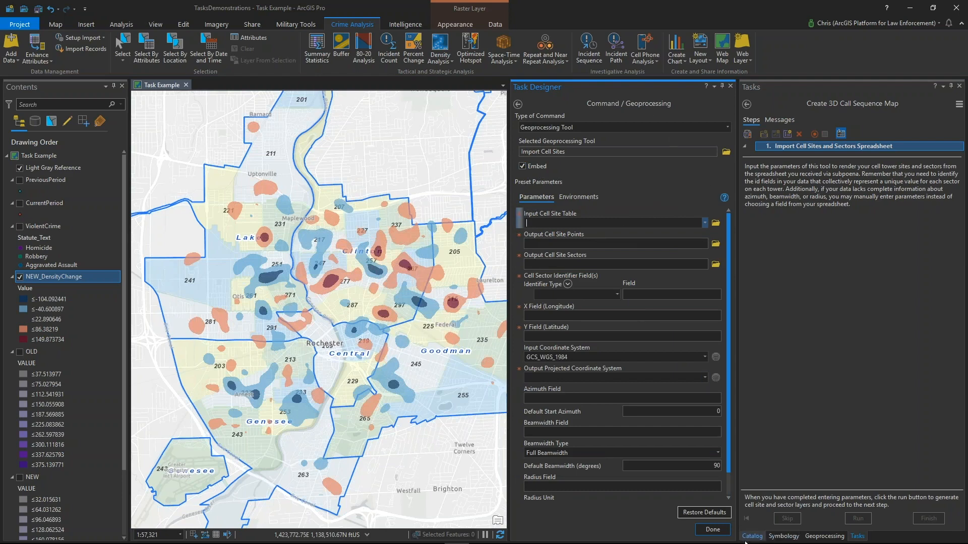
left_click(712, 529)
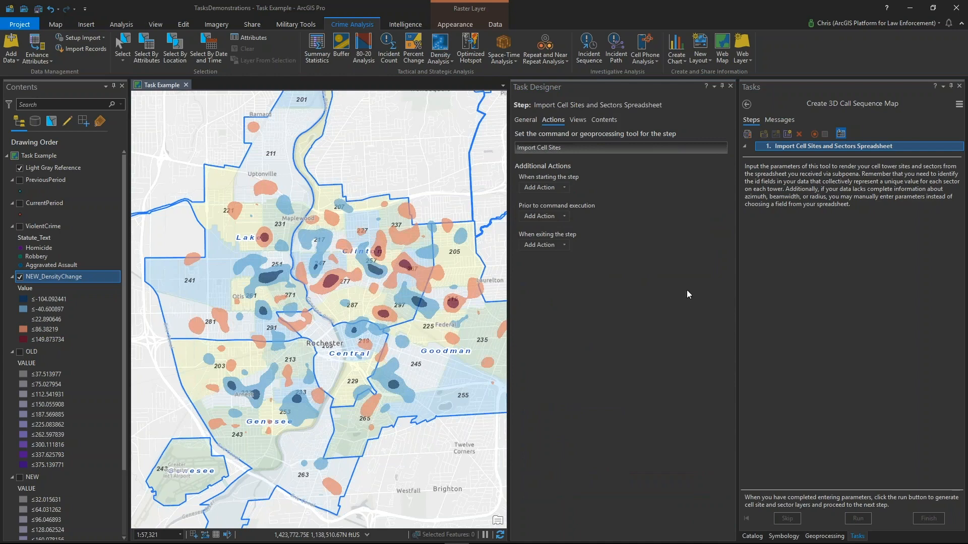
Step: Start recording commands and record the Import Cell Phone Records tool as a new step of the task
left_click(815, 135)
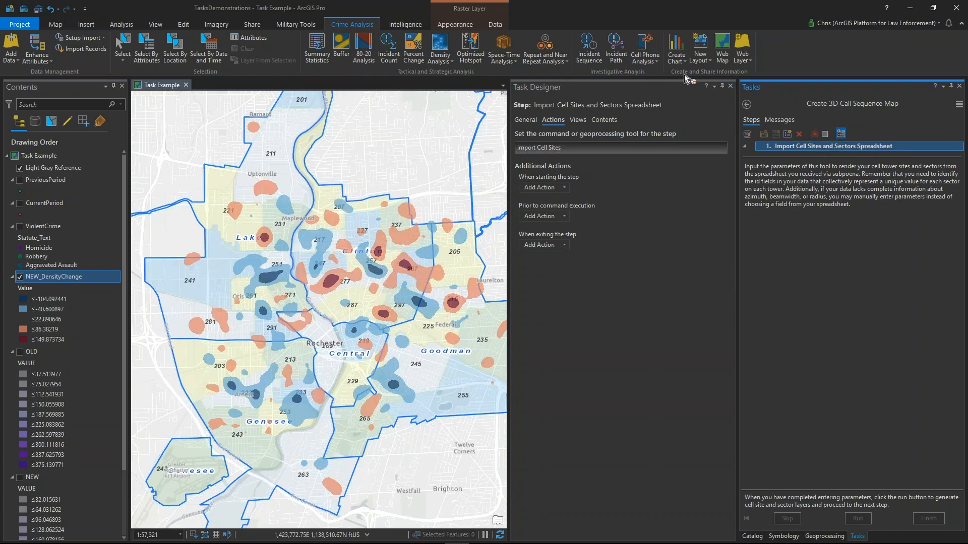
left_click(650, 63)
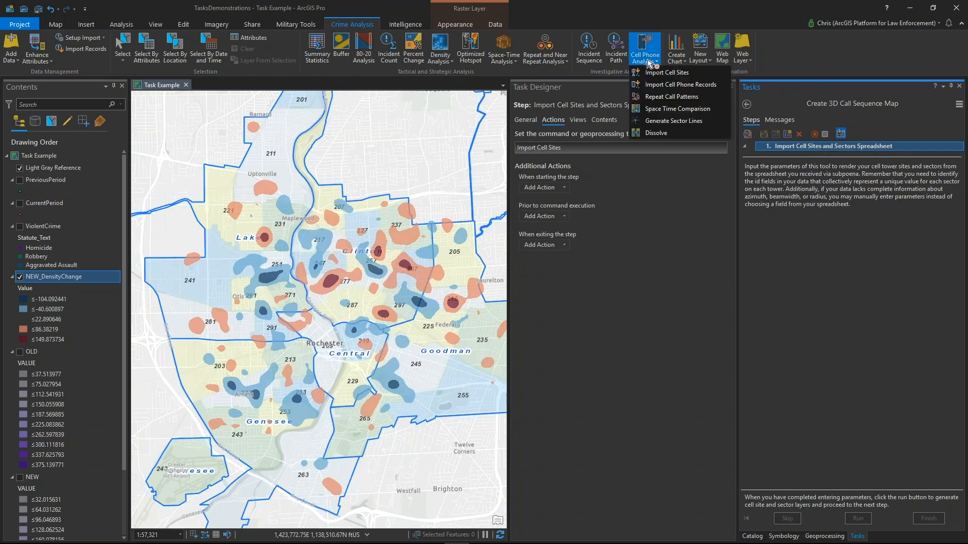
left_click(657, 85)
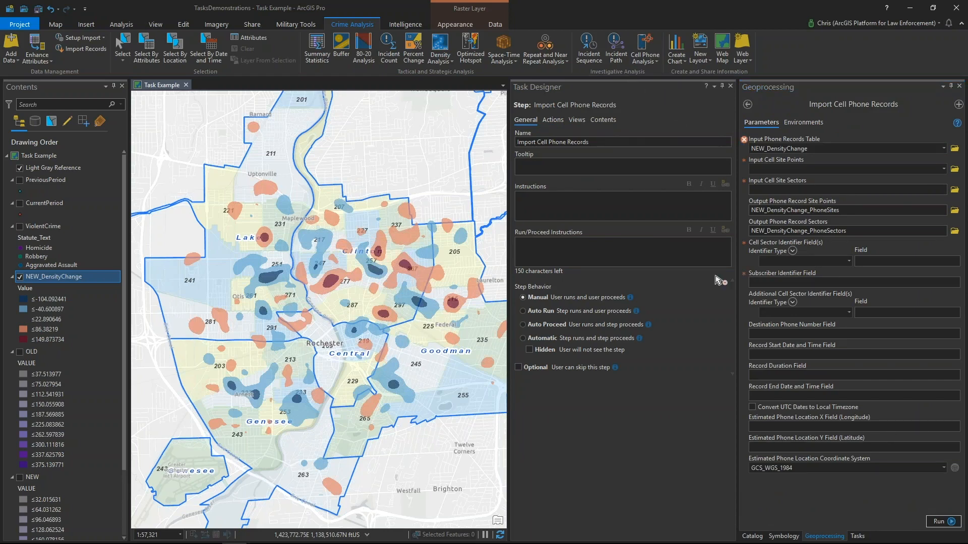
Step: Rename the recorded step as "Import CDR Spreadsheet" and fill in instructions on linking CDR data to cell sites and sectors, id fields and optional parameters
left_click(601, 142)
type("Import CDR Spreadsheet")
key("alt+Tab")
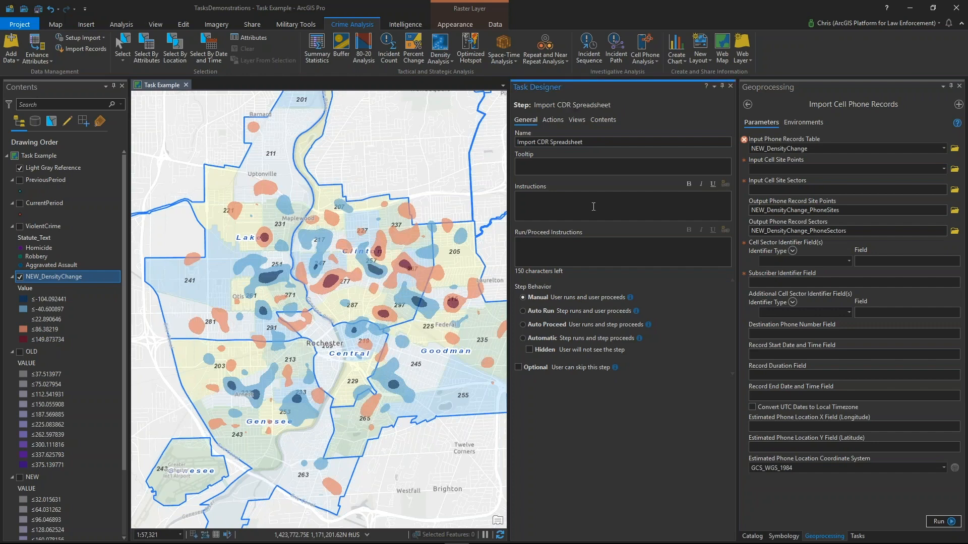
type("Input the parameters of this tool to create a point and a polygon layer that associate the data from your CDR spreadsheet to the geographic features of cell sites and sectors. Remember that you need to identify the id fields in your data that collectively represent a unique value for each sector on each tower. Complete as many of the optional parameters as you are able- for date and time-related fields, if you enter 2 of 3, the tool will autocomplete the third. Additionally, if your phone number fields contain any special characters, the tool will automatically remove them.")
key("alt+Tab")
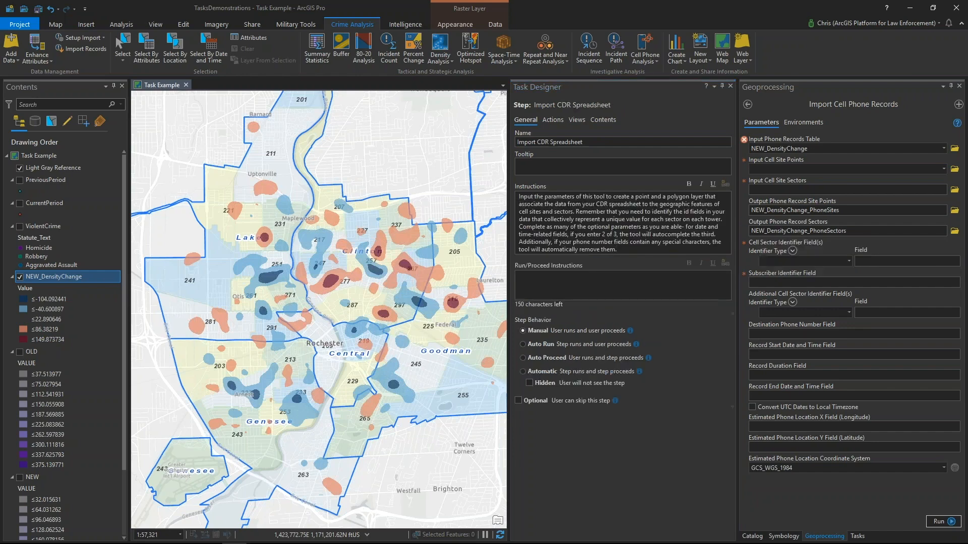
Step: Set the behavior of the "Import CDR Spreadsheet" step to Auto Proceed
left_click(621, 295)
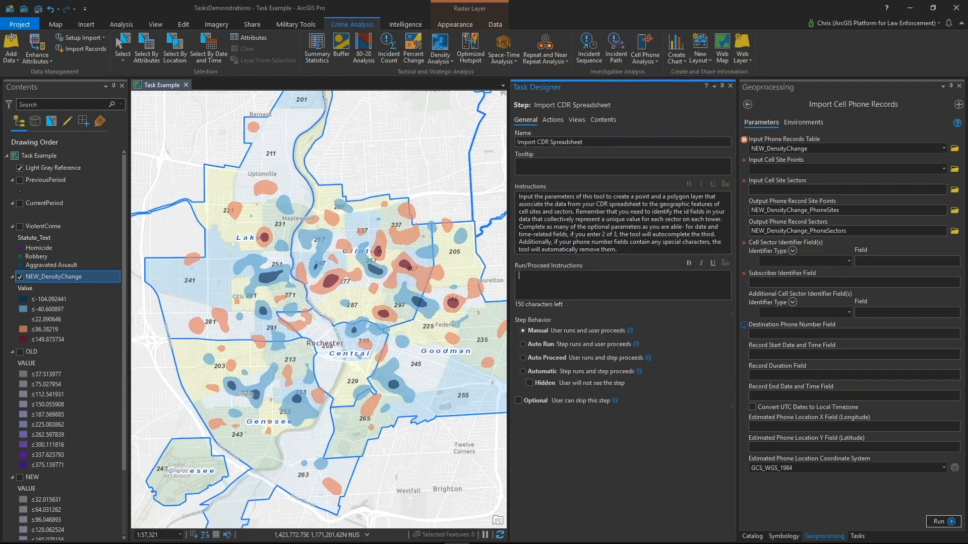
key("alt+Tab")
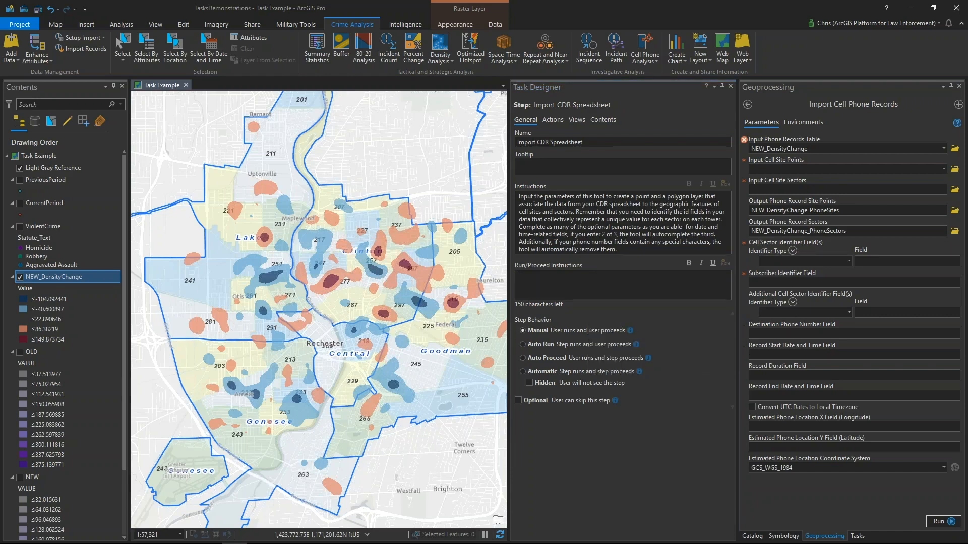
left_click(576, 281)
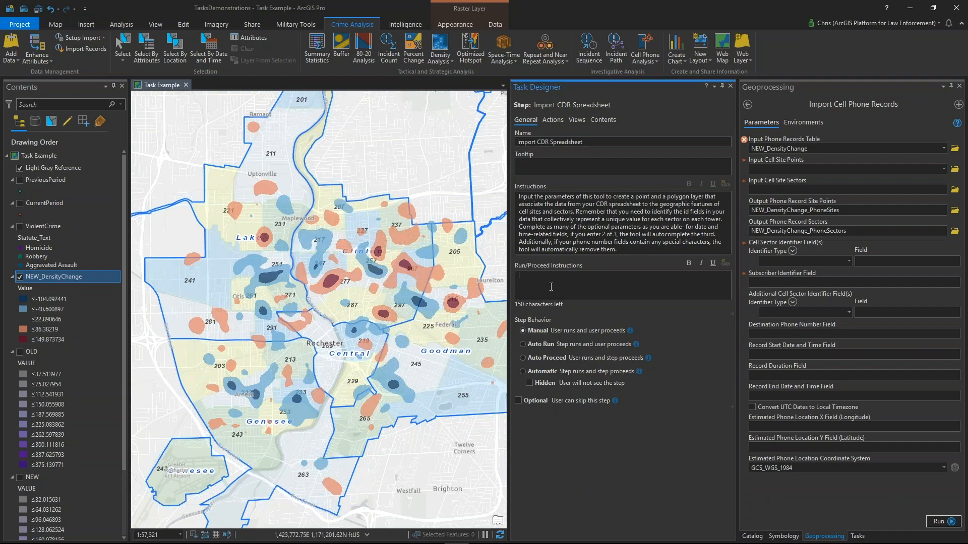
left_click(522, 358)
Step: Delete the duplicate "Import CDR Spreadsheet" step from the task and stop recording commands
left_click(857, 536)
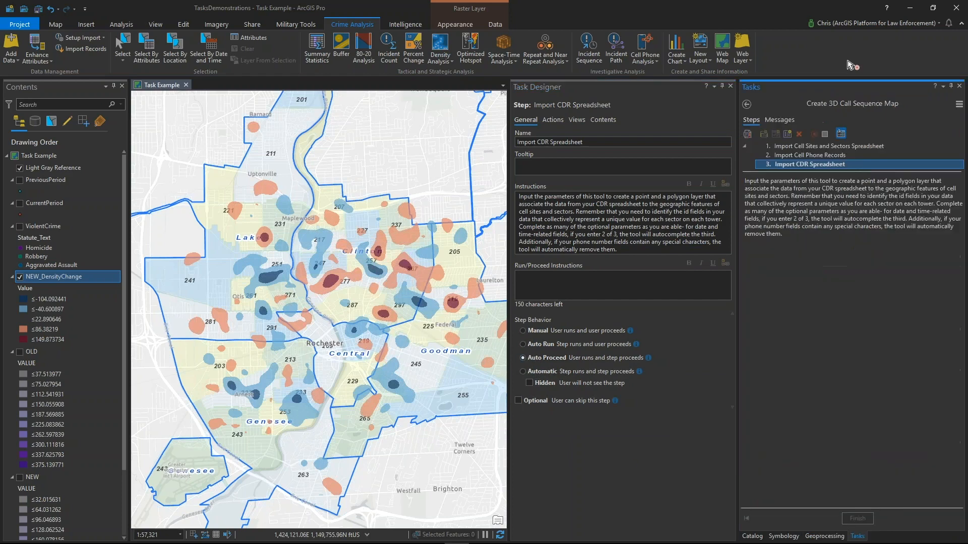
left_click(801, 136)
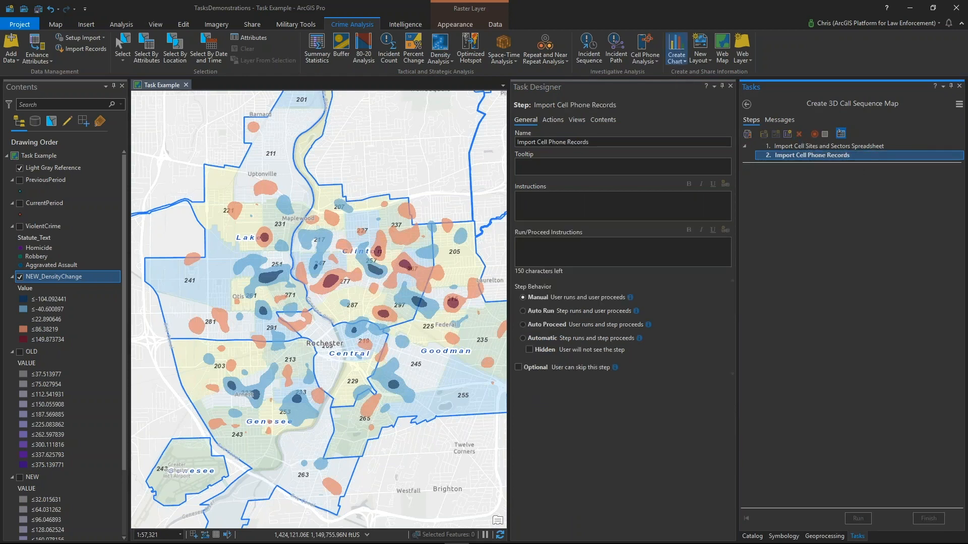
left_click(821, 134)
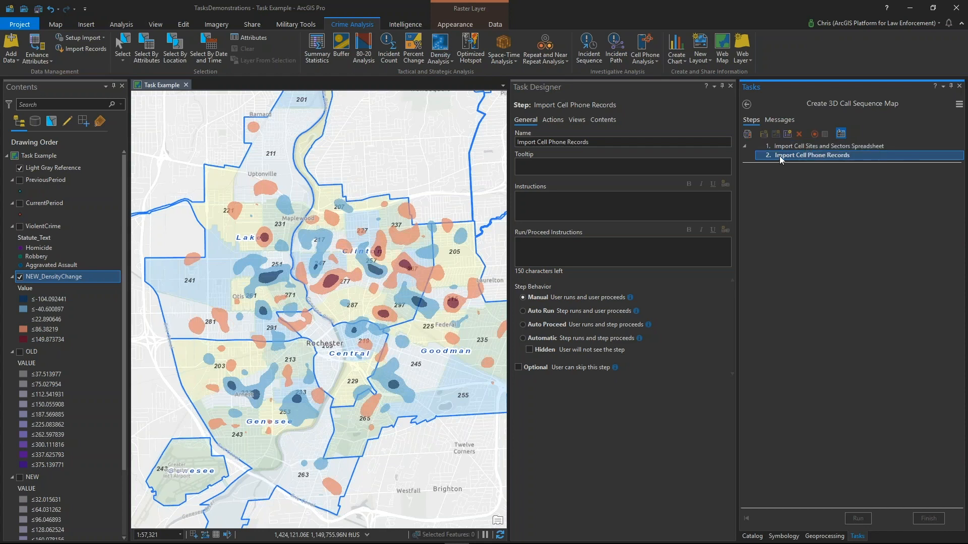
Step: Record the Features to 3D By Time tool as a step after Import Cell Phone Records and delete its duplicate
left_click(816, 135)
left_click(35, 61)
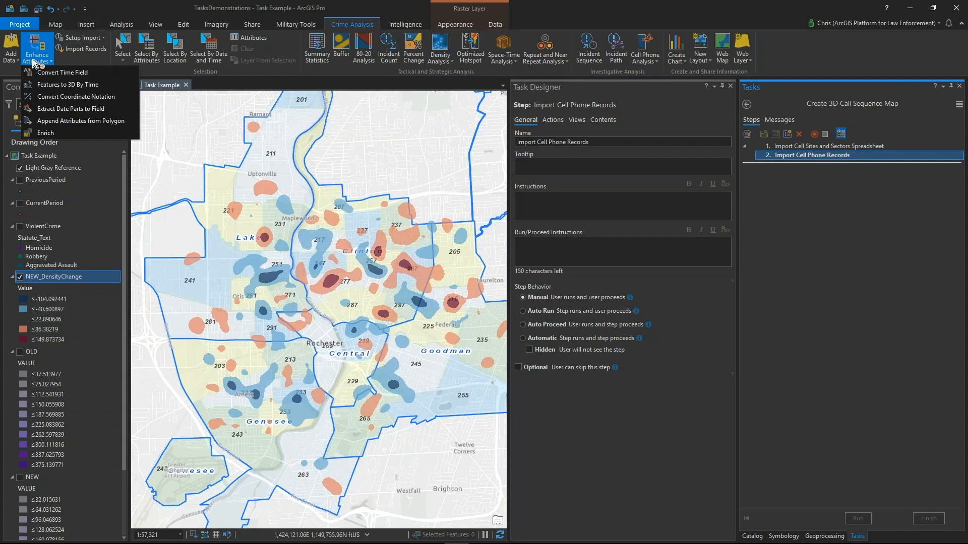
left_click(40, 87)
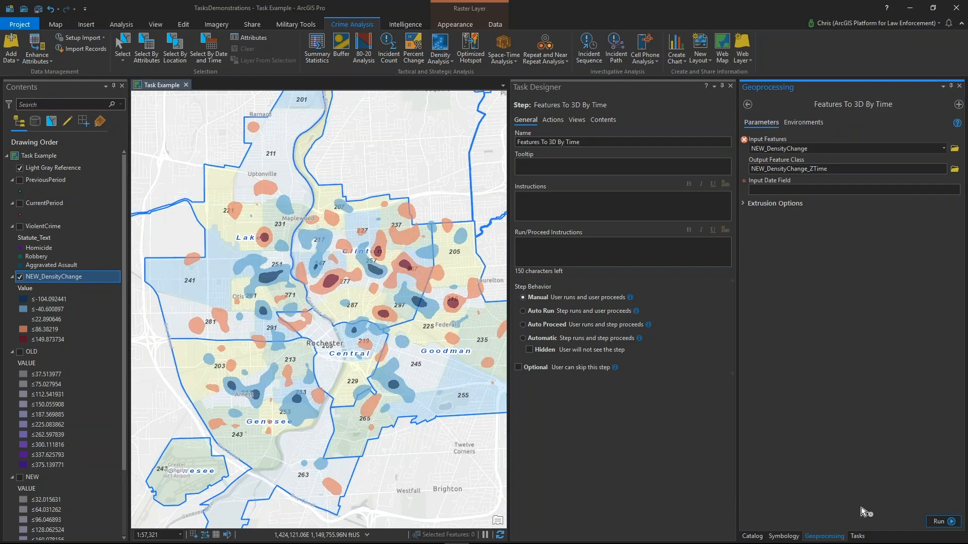
left_click(859, 535)
left_click(817, 167, "ctrl")
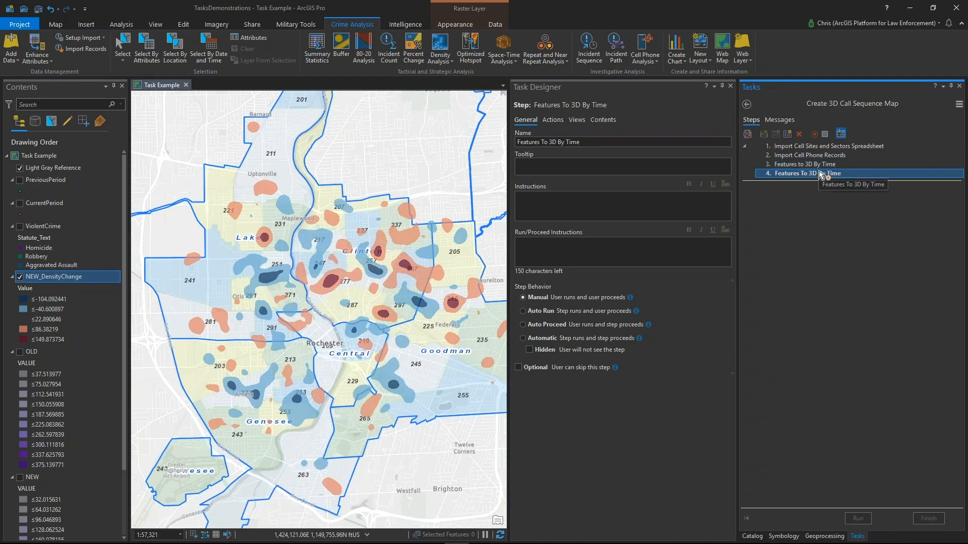
left_click(800, 134)
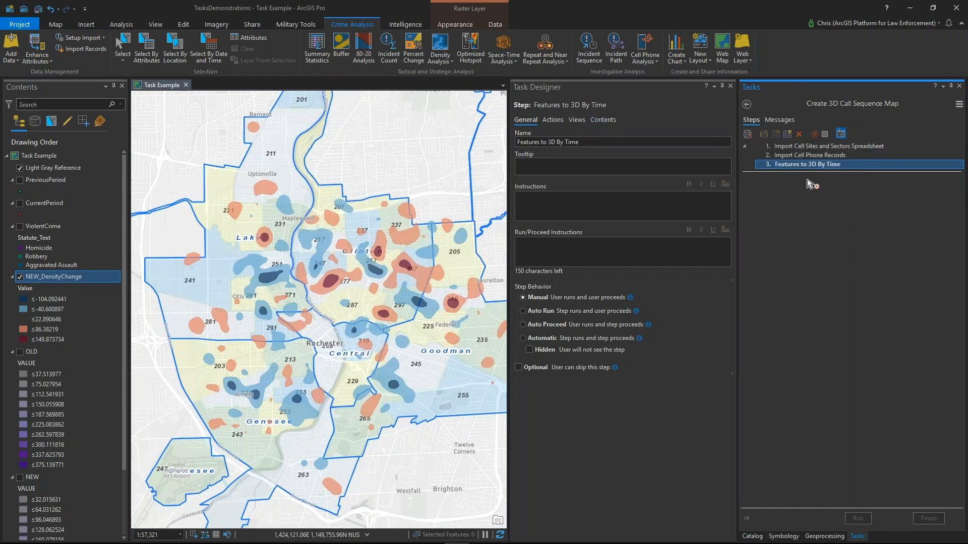
Step: Record a second Features to 3D By Time step and delete the extra copy created with it
left_click(43, 58)
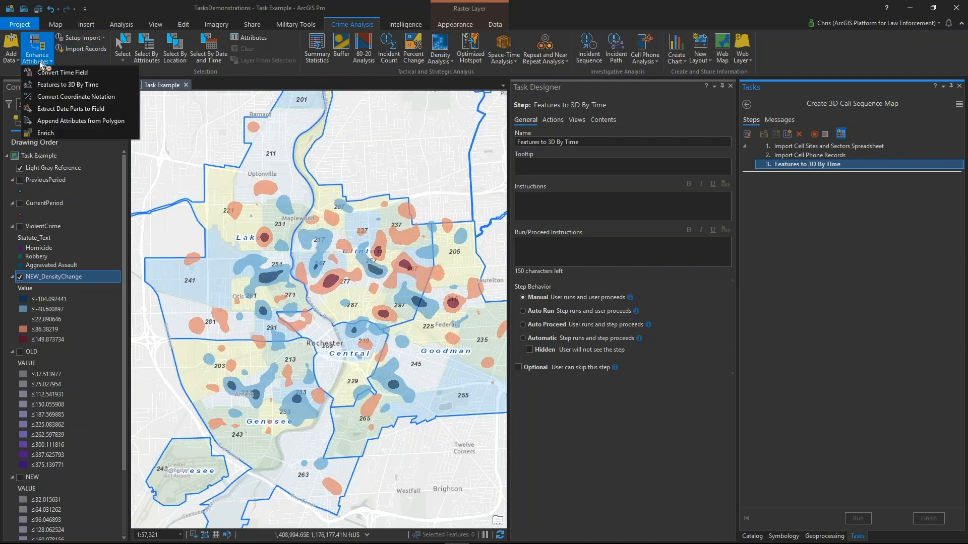
left_click(49, 84)
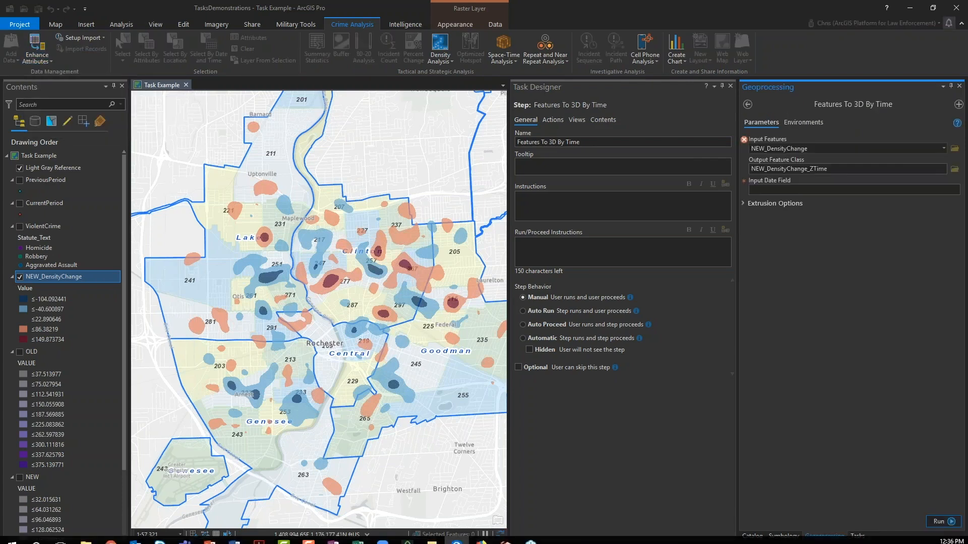
left_click(857, 535)
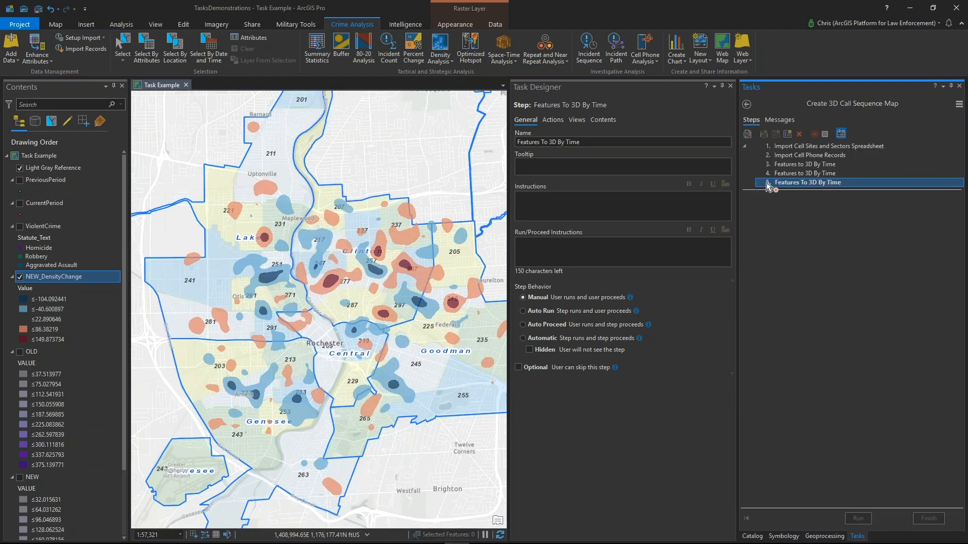
left_click(799, 134)
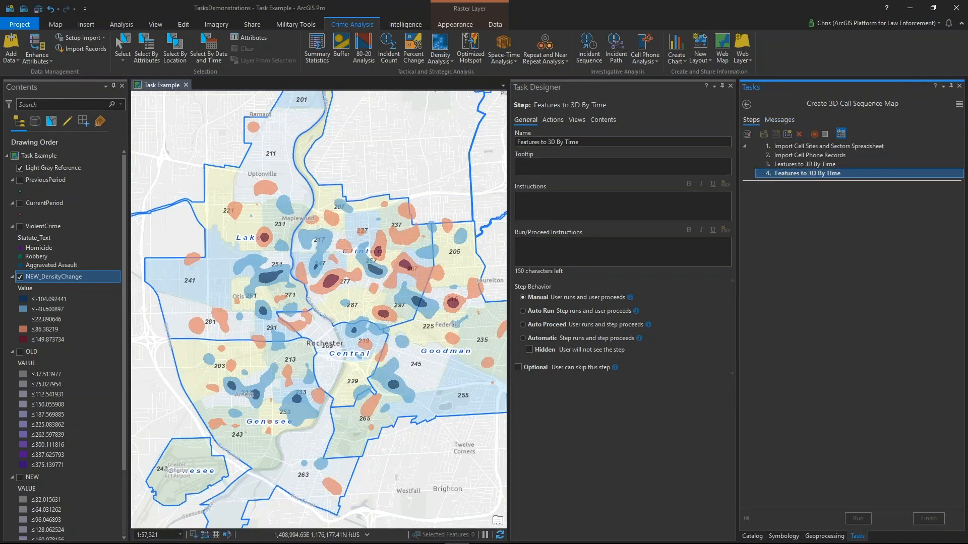
Step: Record the Incident Sequence tool as the fifth step, remove its duplicate and stop recording commands
left_click(657, 61)
left_click(655, 62)
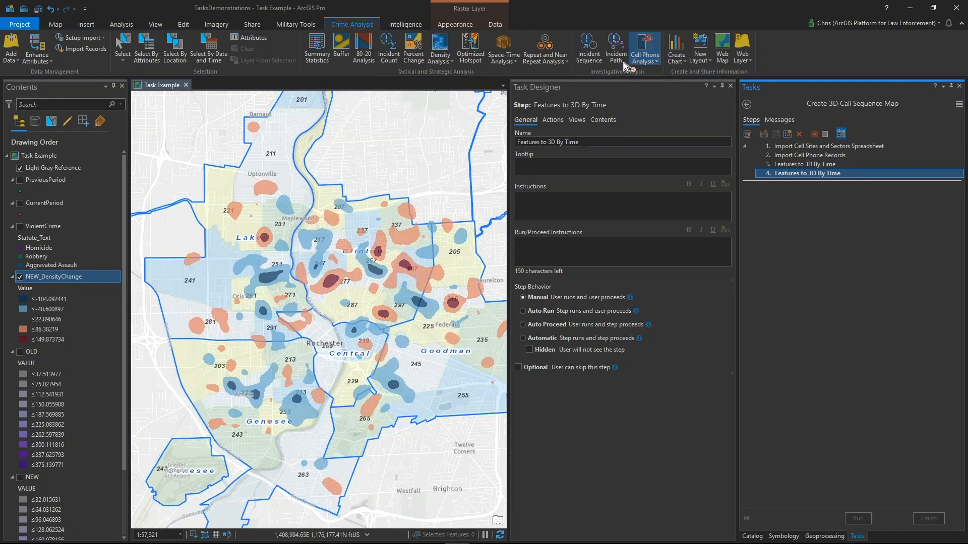
left_click(588, 56)
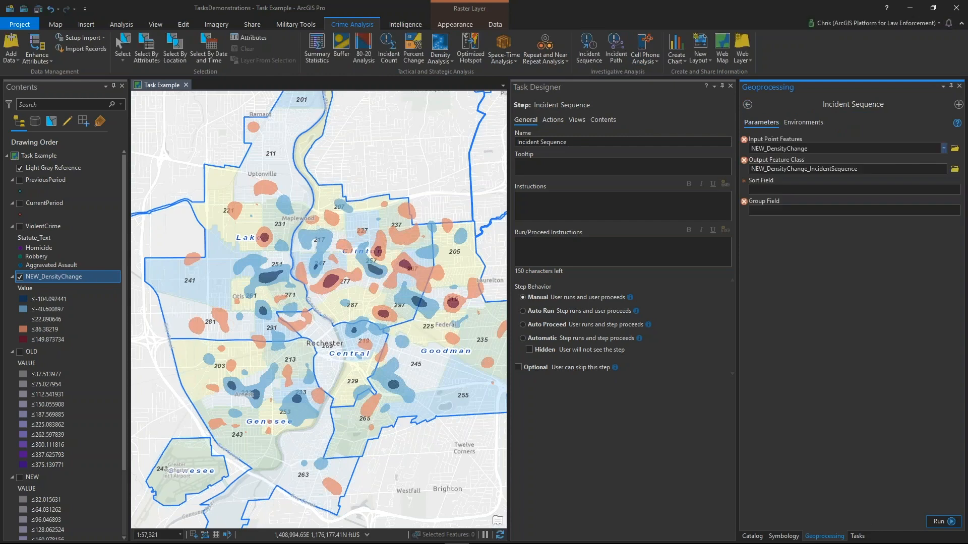
left_click(857, 535)
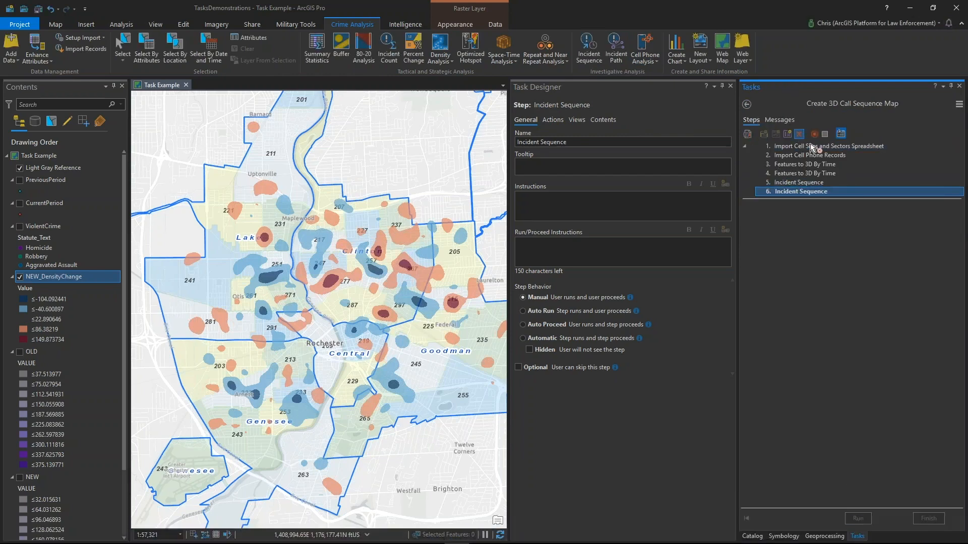
left_click(825, 134)
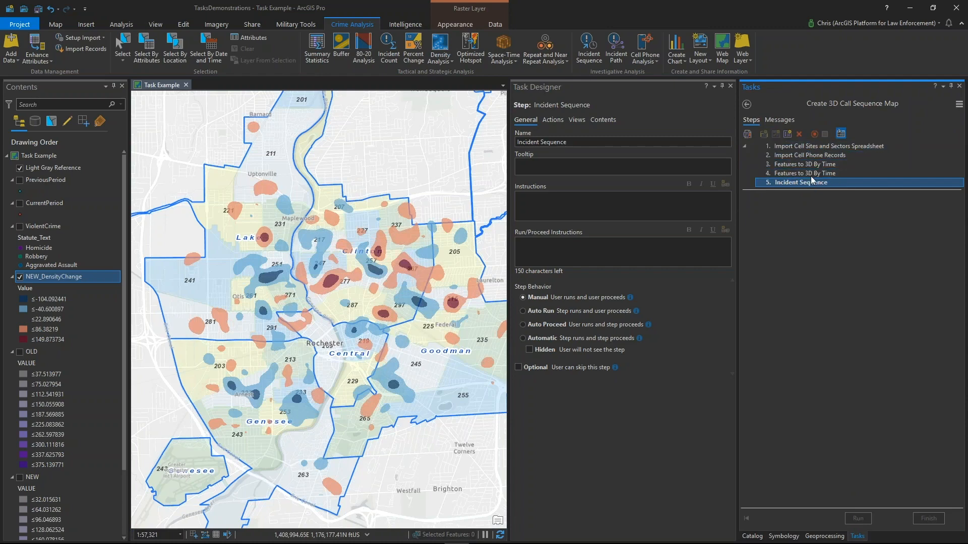
Step: Add instructions for creating point and polygon layers from the CDR spreadsheet to the Import Cell Phone Records step and rename it "Import CDR Spreadsheet"
left_click(786, 155)
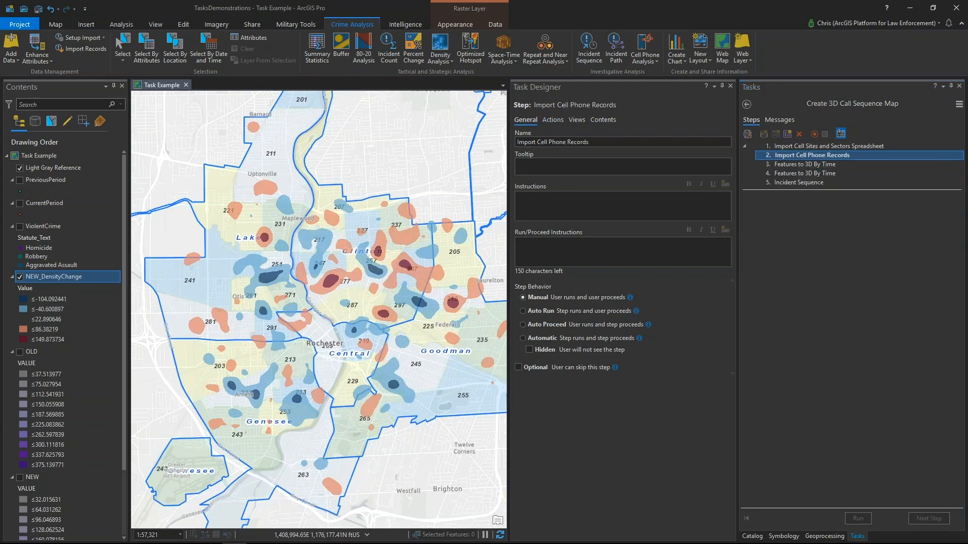
left_click(645, 197)
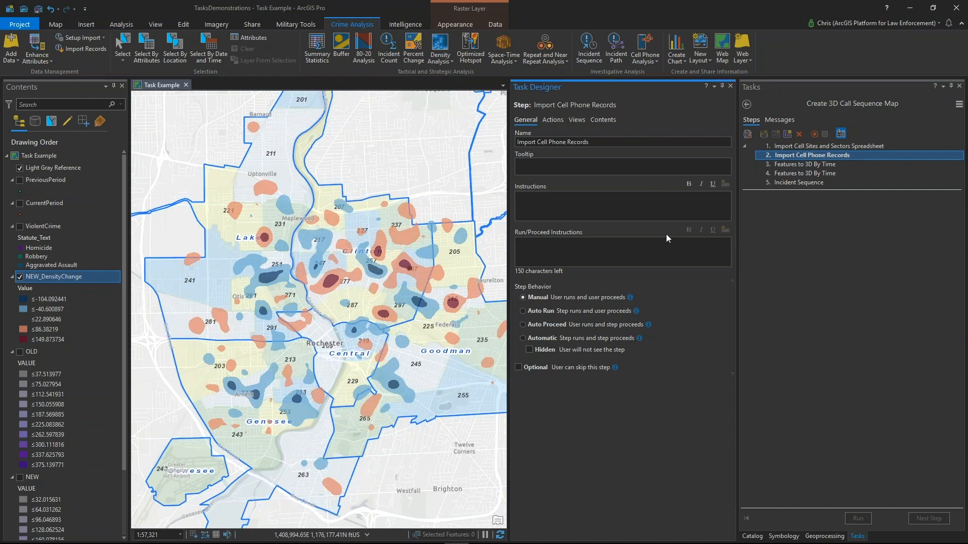
type("Input the parameters of this tool to create a point and a polygon layer that associate the data from your CDR spreadsheet to the geographic features of cell sites and sectors. Remember that you need to identify the id fields in your data that collectively represent a unique value for each sector on each tower. Complete as many of the optional parameters as you are able- for date and time-related fields, if you enter 2 of 3, the tool will autocomplete the third. Additionally, if your phone number fields contain any special characters, the tool will automatically remove them.")
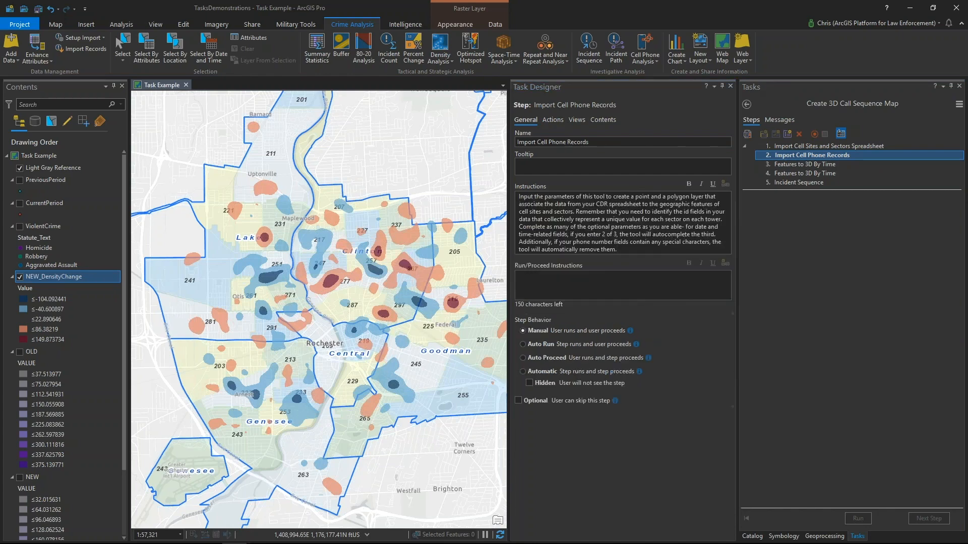
left_click_drag(587, 142, 484, 143)
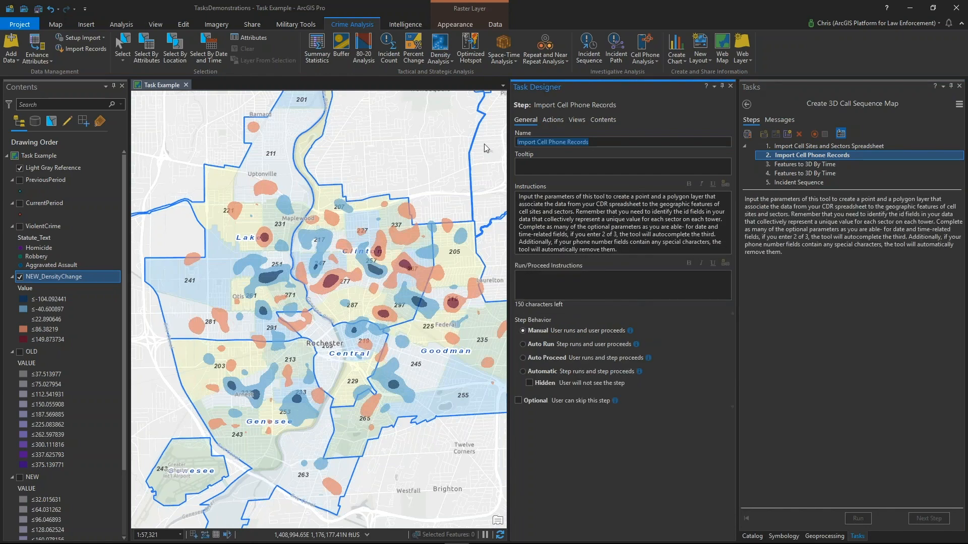
type("Import CDR Spreadsheet")
left_click(558, 119)
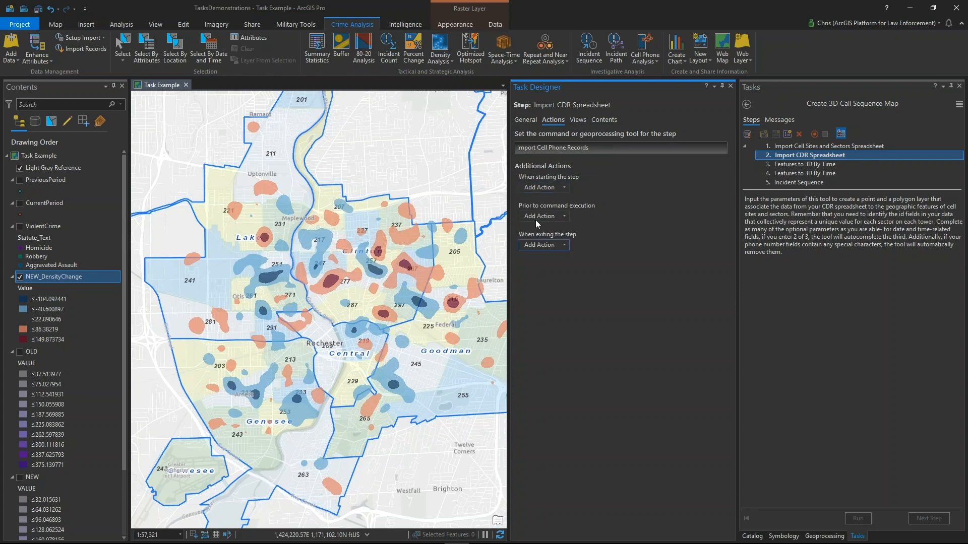
left_click(579, 120)
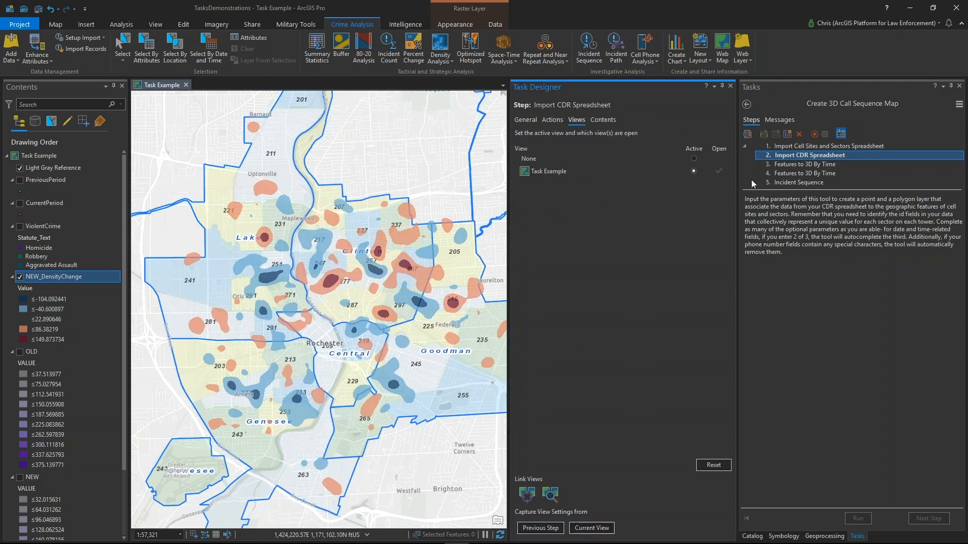
left_click(603, 120)
left_click(525, 120)
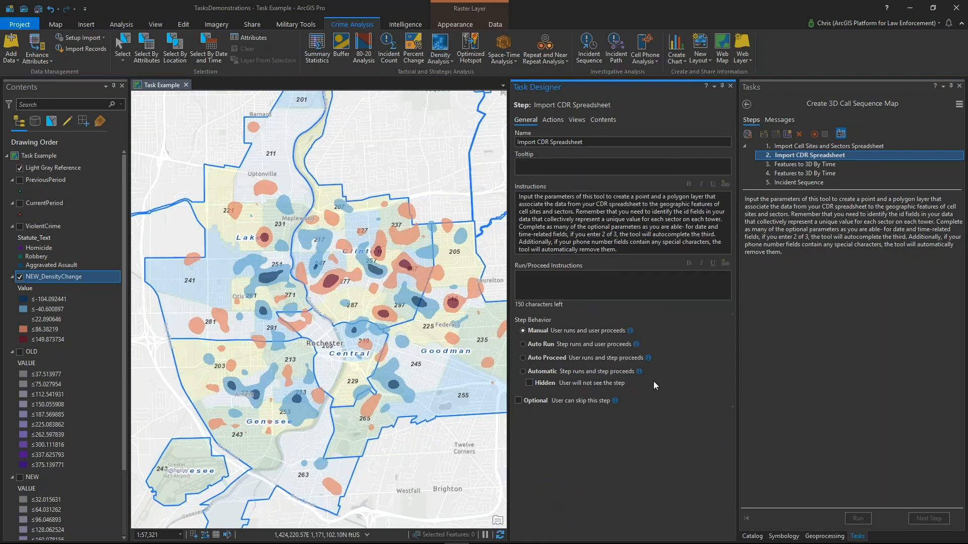
Step: Change the command type of the Import CDR Spreadsheet step to Geoprocessing Tool
left_click(553, 120)
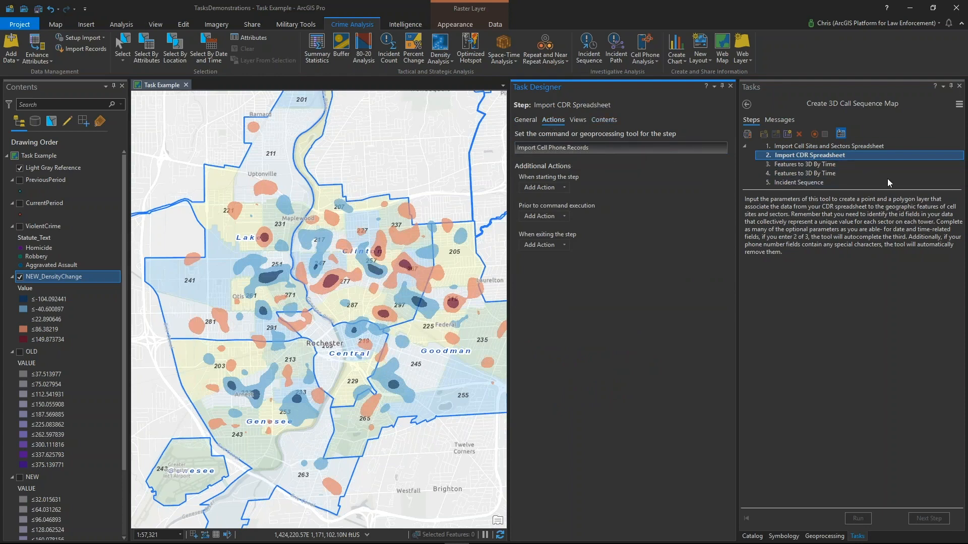
mouse_move(699, 146)
left_click(706, 147)
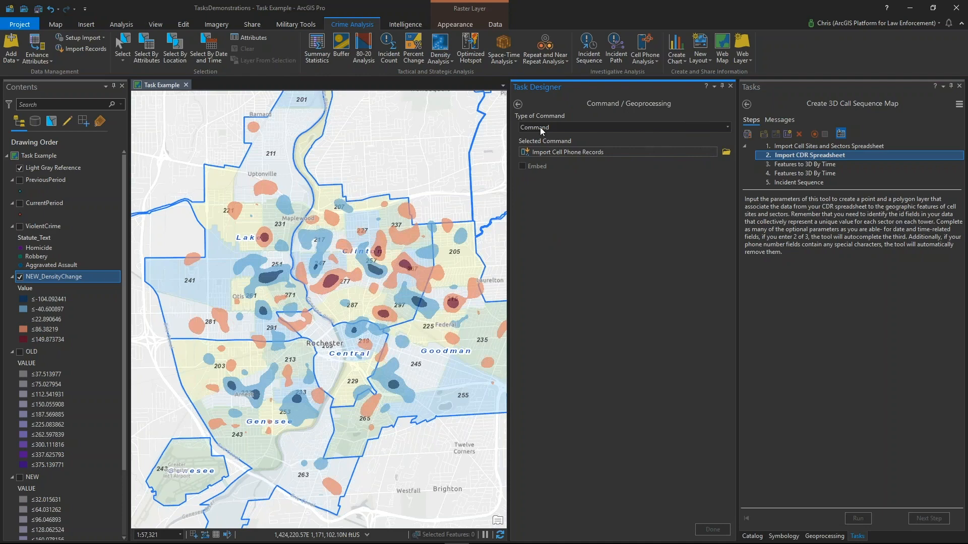
left_click(729, 128)
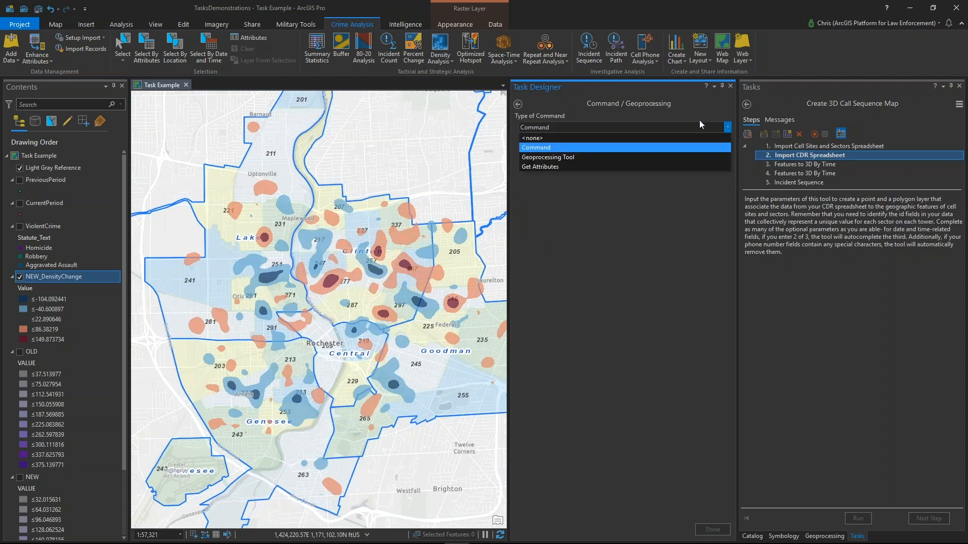
left_click(667, 113)
left_click(727, 128)
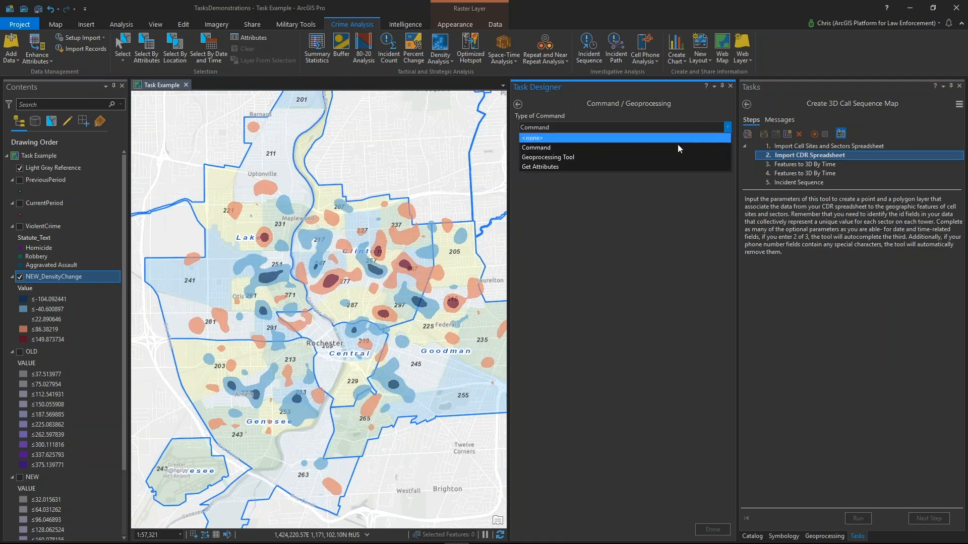
left_click(669, 156)
Step: Select Import Cell Sites as the step's geoprocessing tool and embed it in the task
left_click(726, 152)
type("import cel")
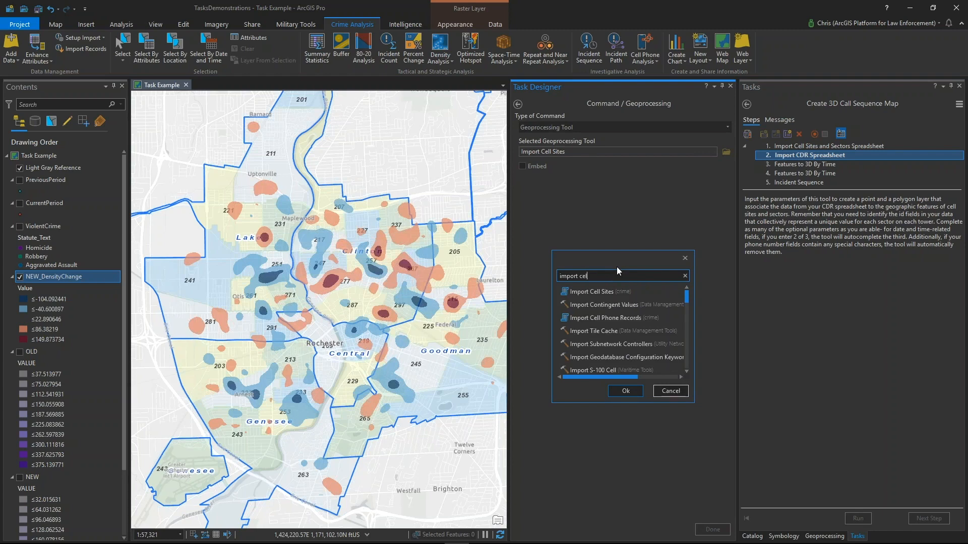
type("l")
left_click(600, 292)
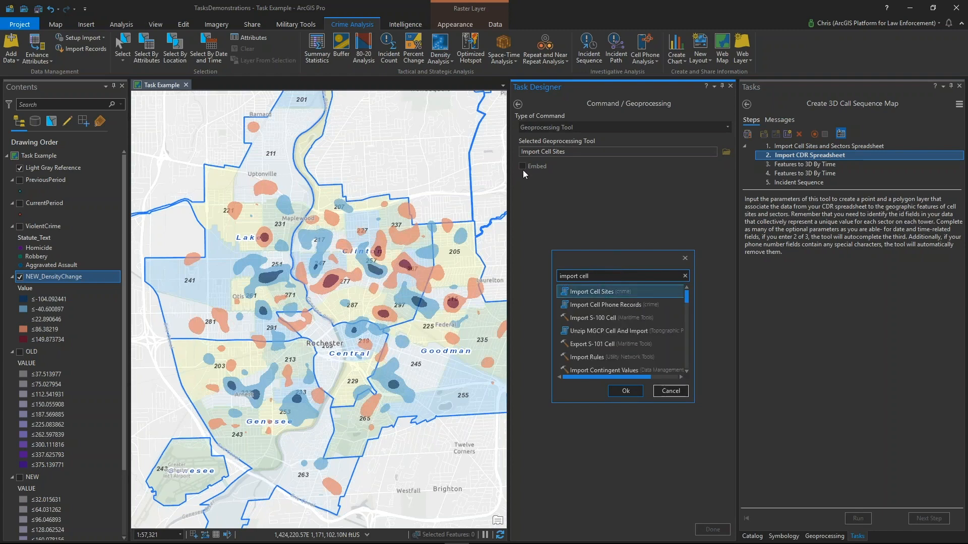
left_click(638, 392)
left_click(522, 167)
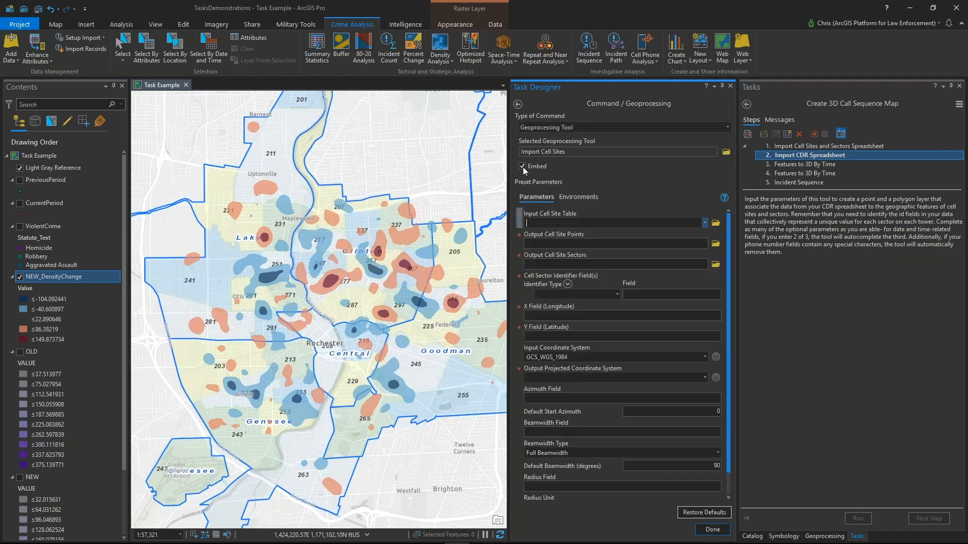
left_click(712, 530)
left_click(815, 146)
left_click(811, 157)
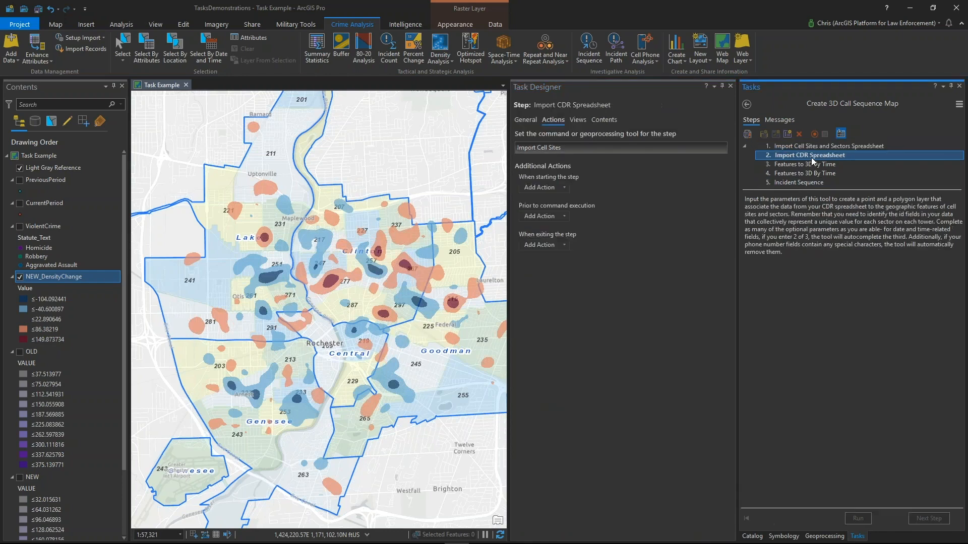
Step: Exit the designer, open the Create 3D Call Sequence Map task and skip its first step to review the Import CDR Spreadsheet parameters
left_click(534, 120)
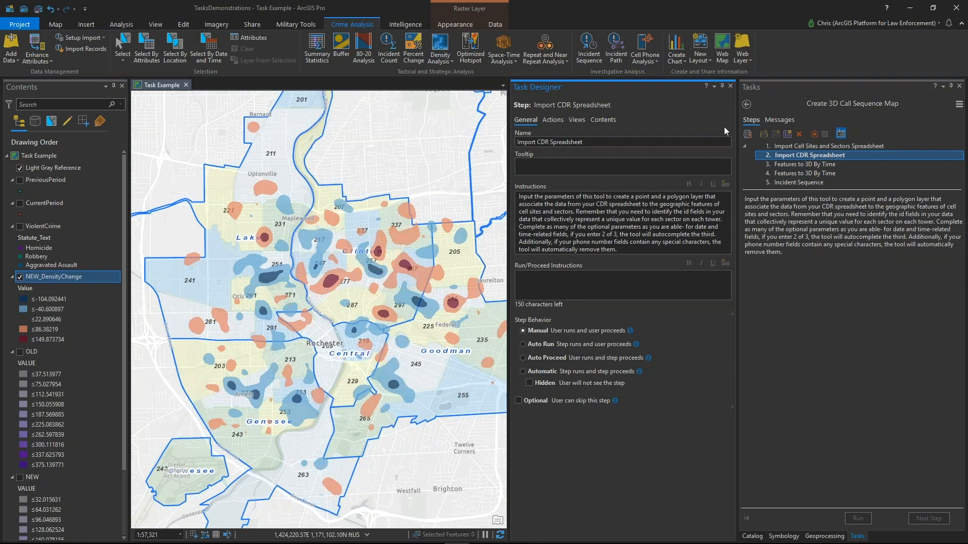
left_click(958, 104)
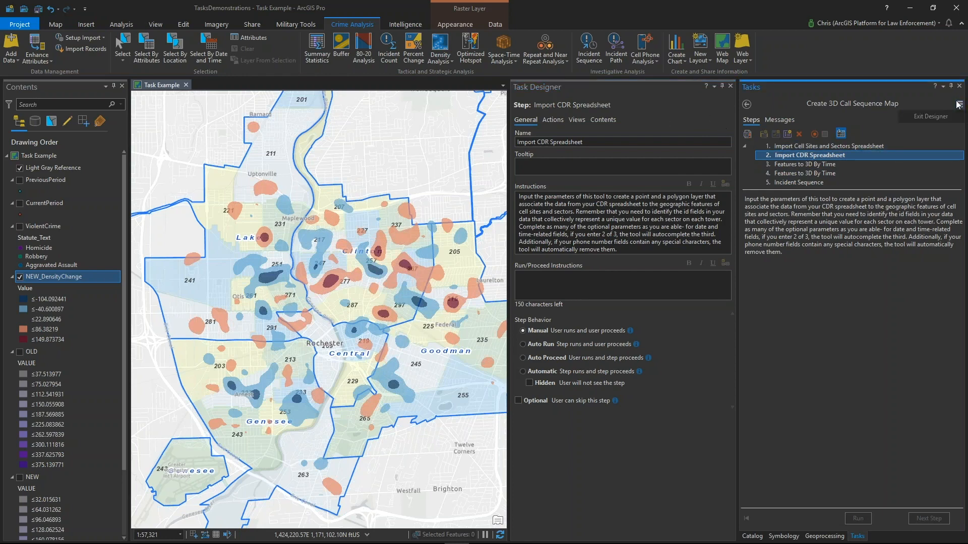
left_click(929, 116)
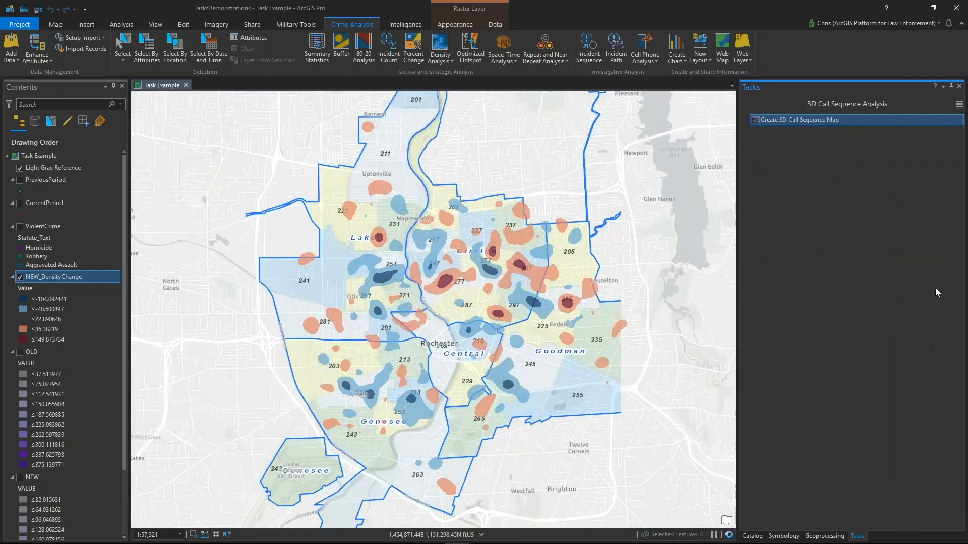
left_click(956, 120)
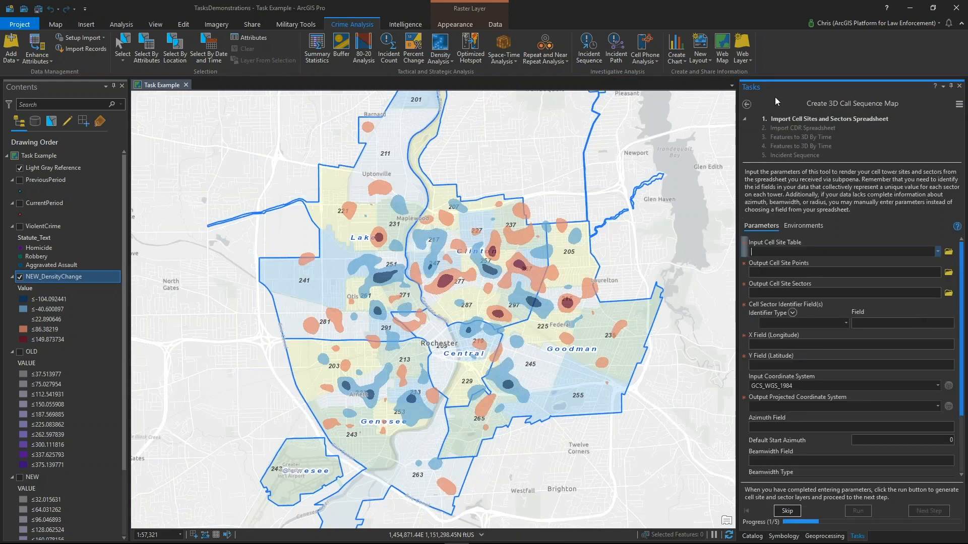
left_click(787, 510)
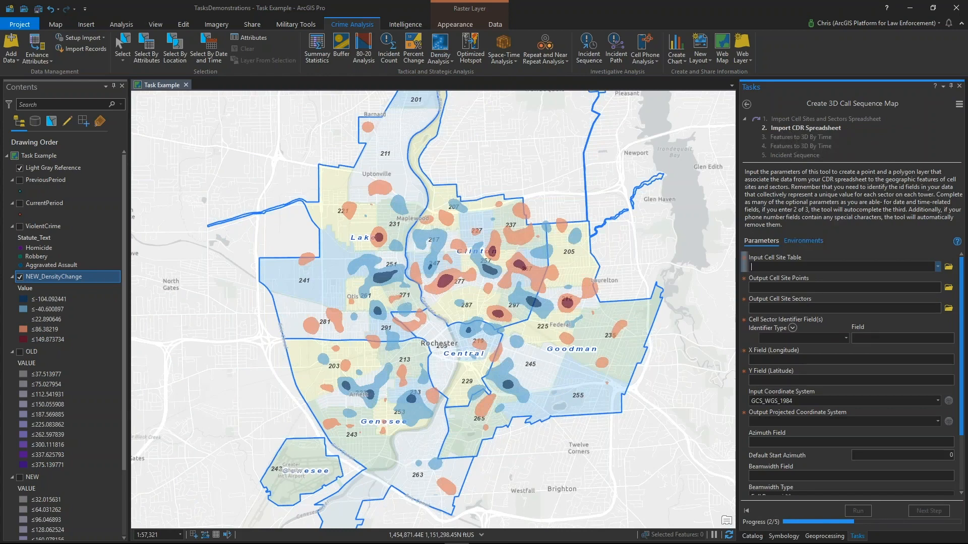
scroll(874, 362, "down", 3)
scroll(873, 358, "up", 3)
Step: Interrupt the running task and open the Import CDR Spreadsheet step's geoprocessing tool settings in the designer
left_click(960, 105)
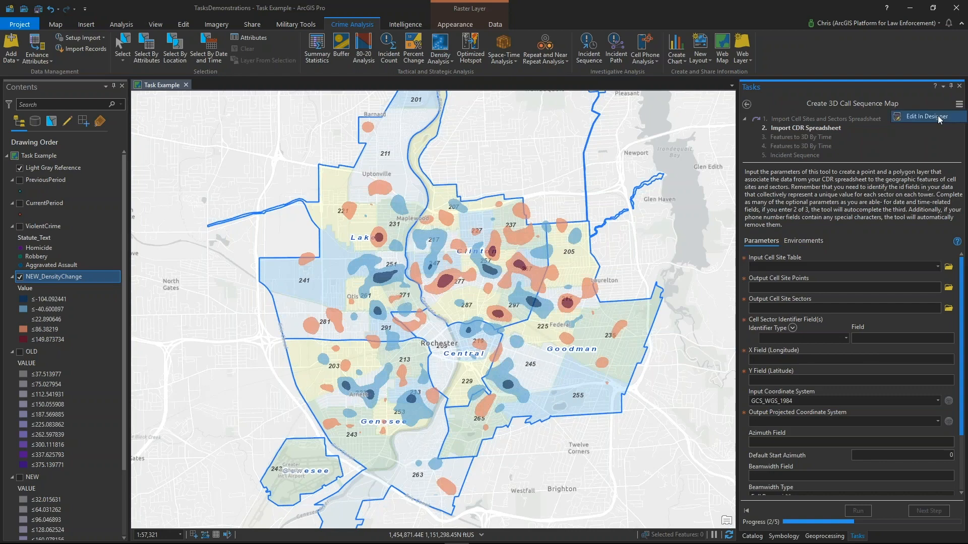
left_click(938, 117)
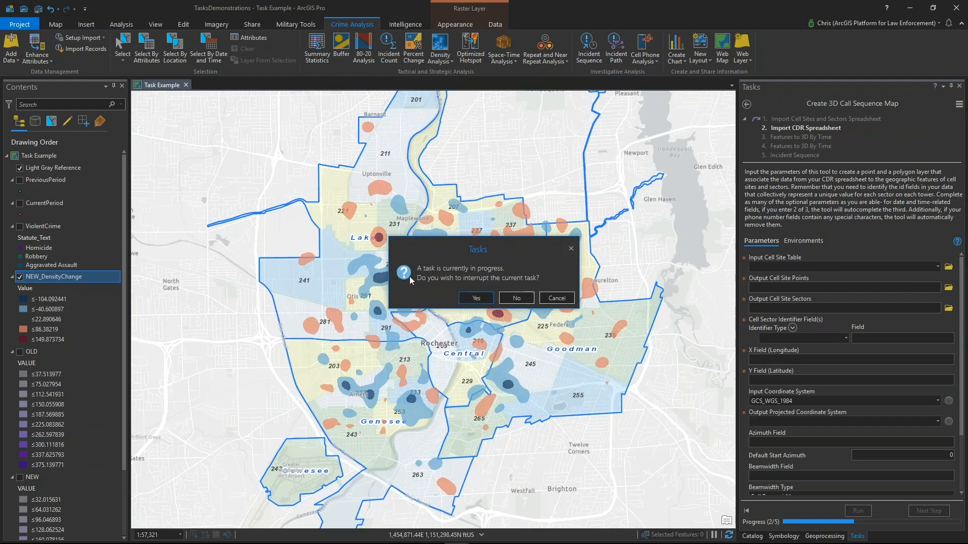
left_click(473, 301)
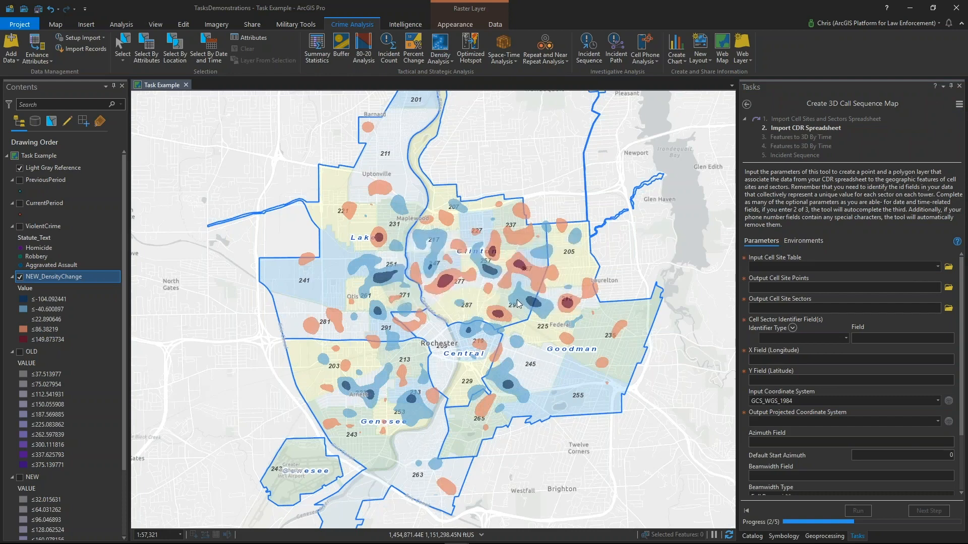
left_click(553, 122)
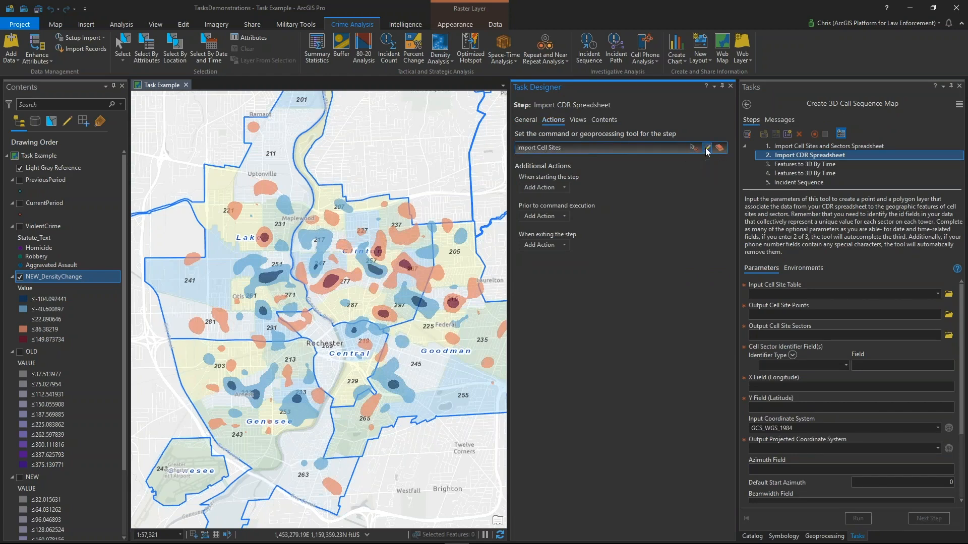
left_click(706, 147)
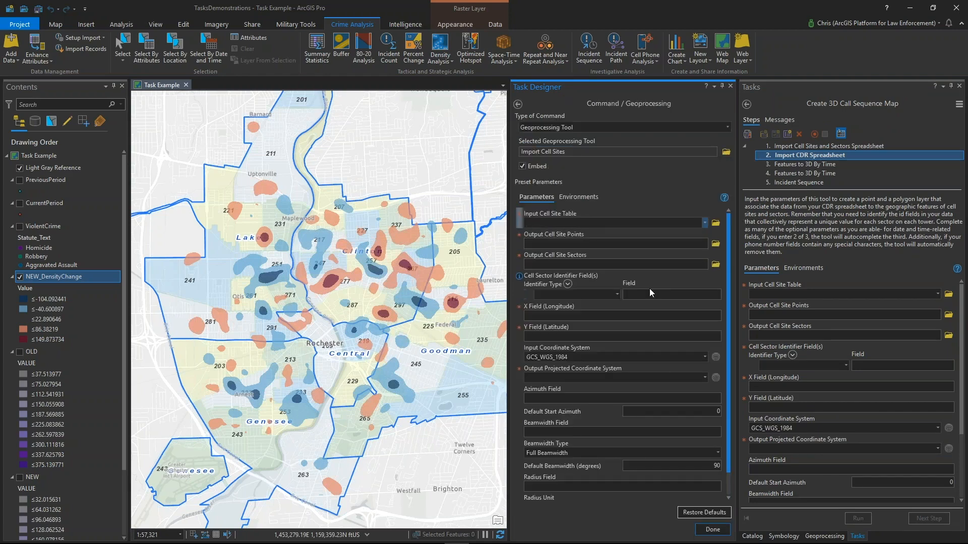
Step: Preset the identifier type to Unique Identifier, the X field to LONGITUDE and the Y field to LATITUDE, and exit the designer
left_click(612, 295)
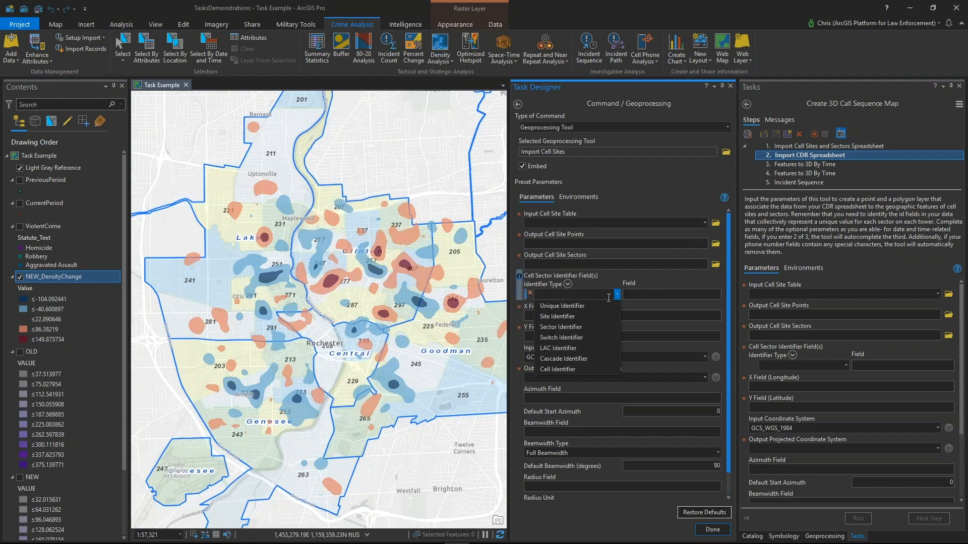
left_click(597, 304)
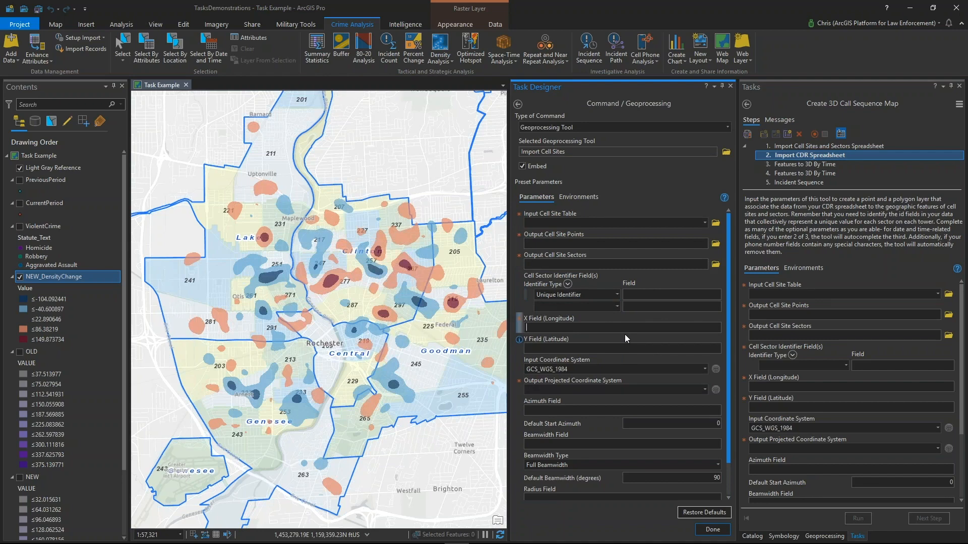
type("LONGITUDE")
key("Tab")
type("LATITUDE")
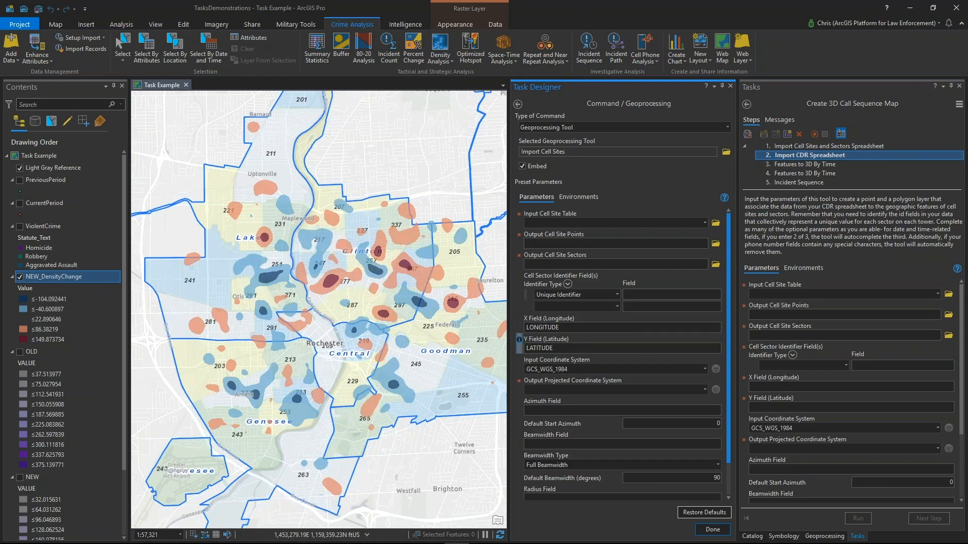
left_click(712, 530)
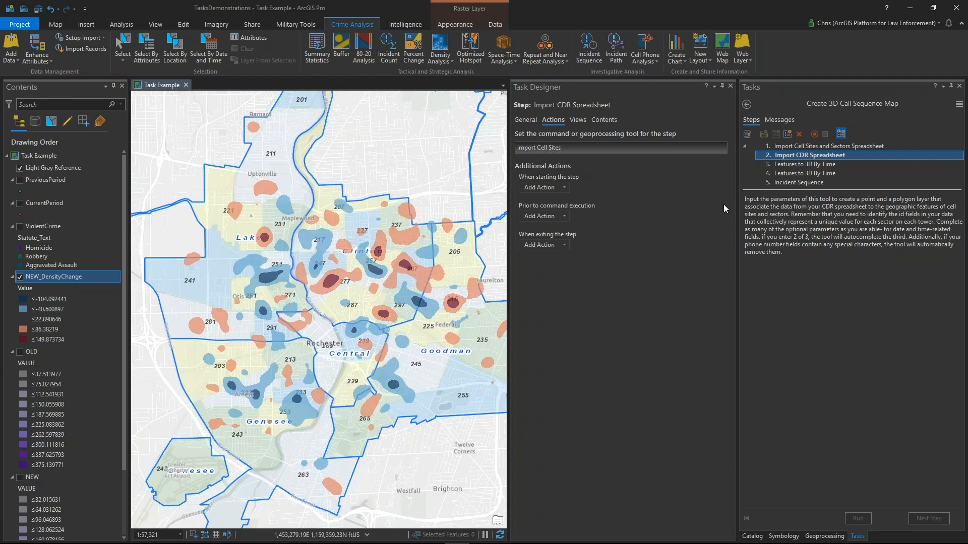
left_click(959, 104)
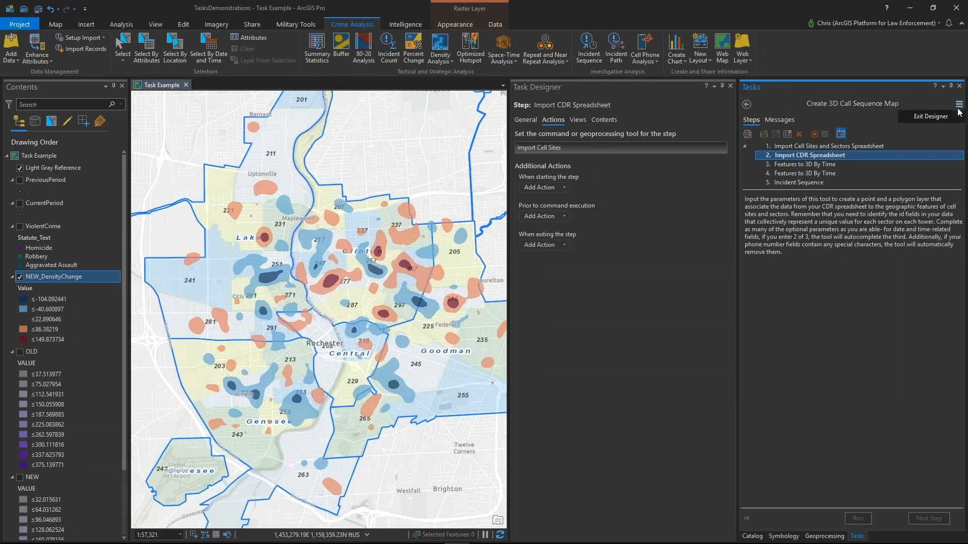
left_click(933, 117)
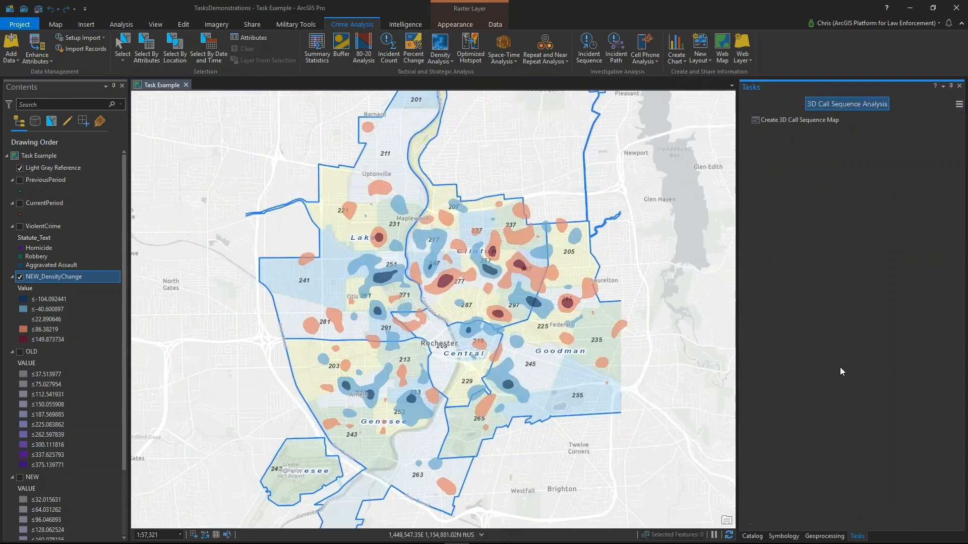